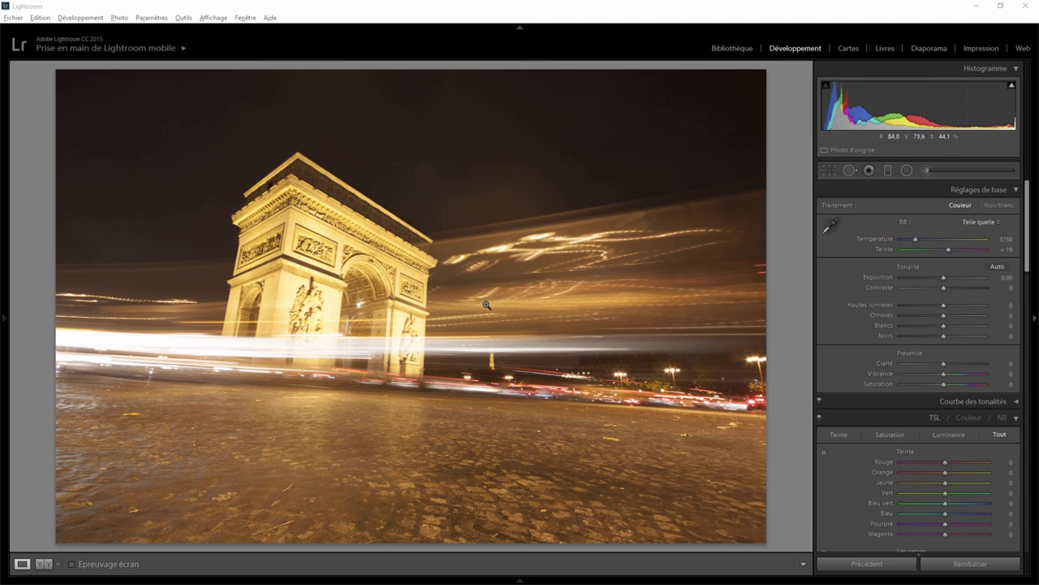
Rotate the Arc de Triomphe photo to level the scene and apply the crop.
click(830, 170)
drag(1005, 238, 987, 238)
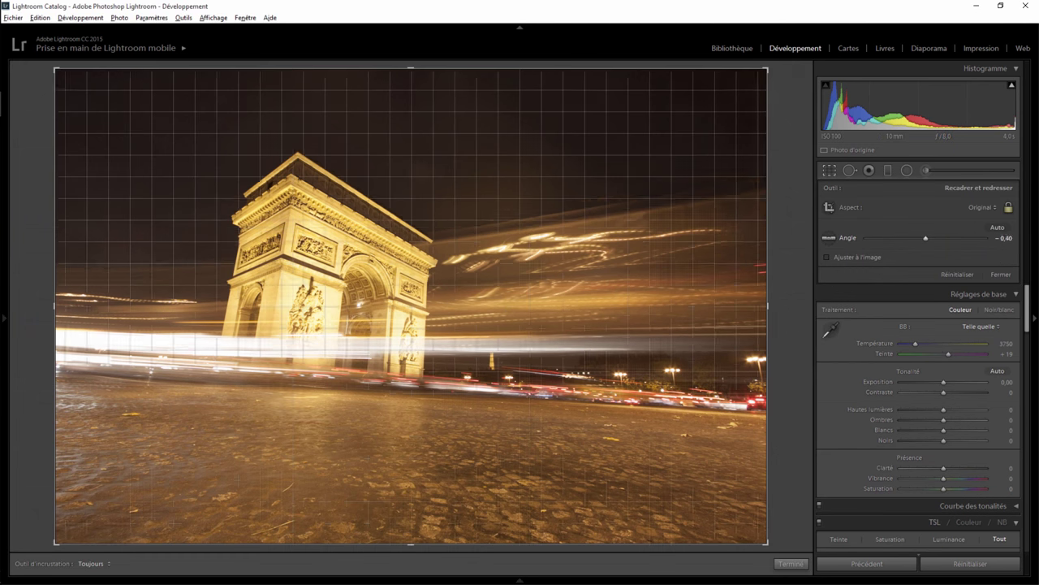
drag(921, 238, 919, 238)
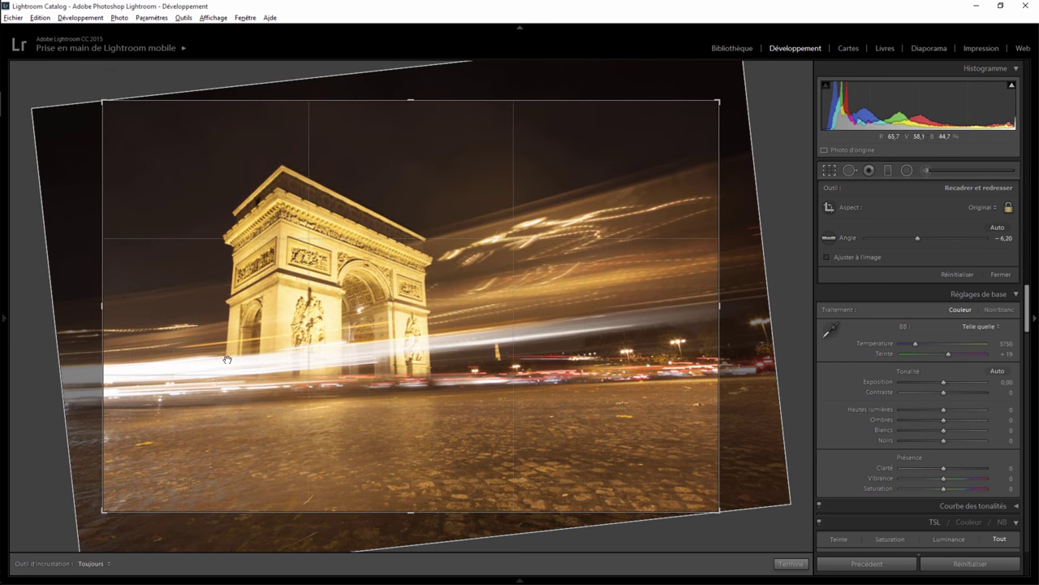
click(791, 564)
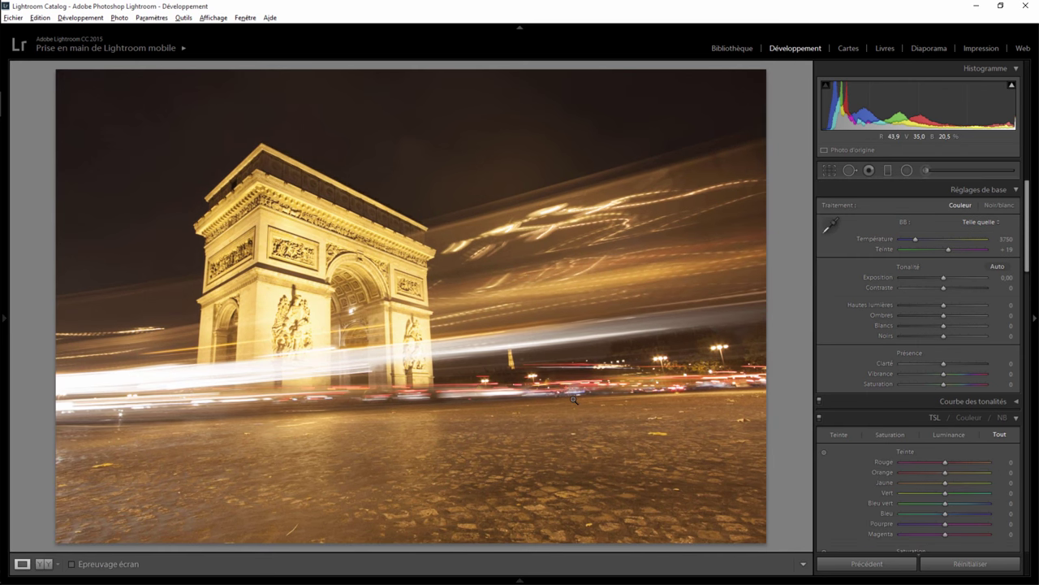
Fine-tune the straightening angle to −5.40 and apply the crop.
click(829, 170)
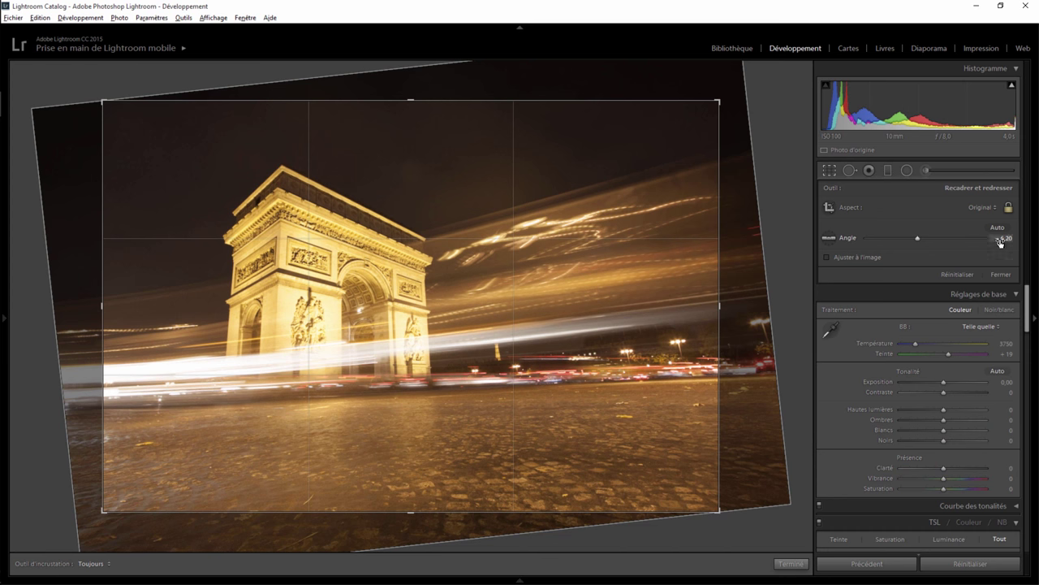
drag(999, 241, 1011, 241)
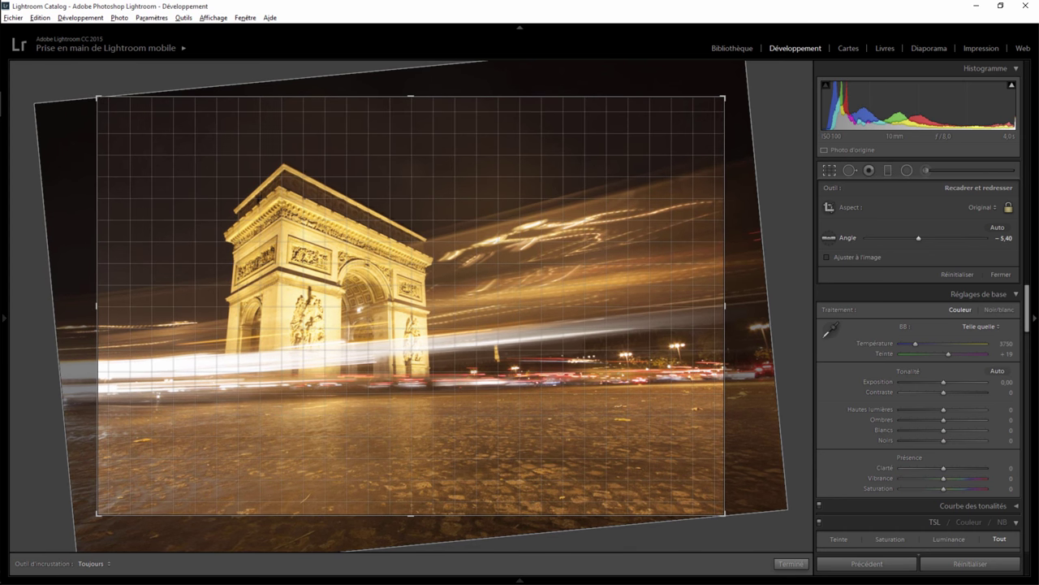
click(792, 564)
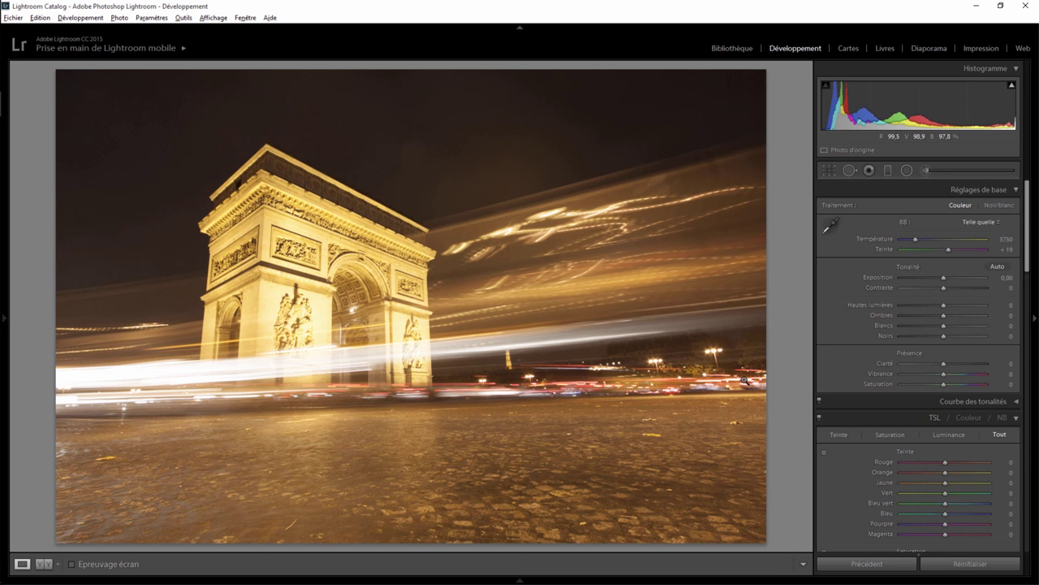
Sample white balance from the arch, then set Temperature to 2500 (Tint +26).
click(831, 225)
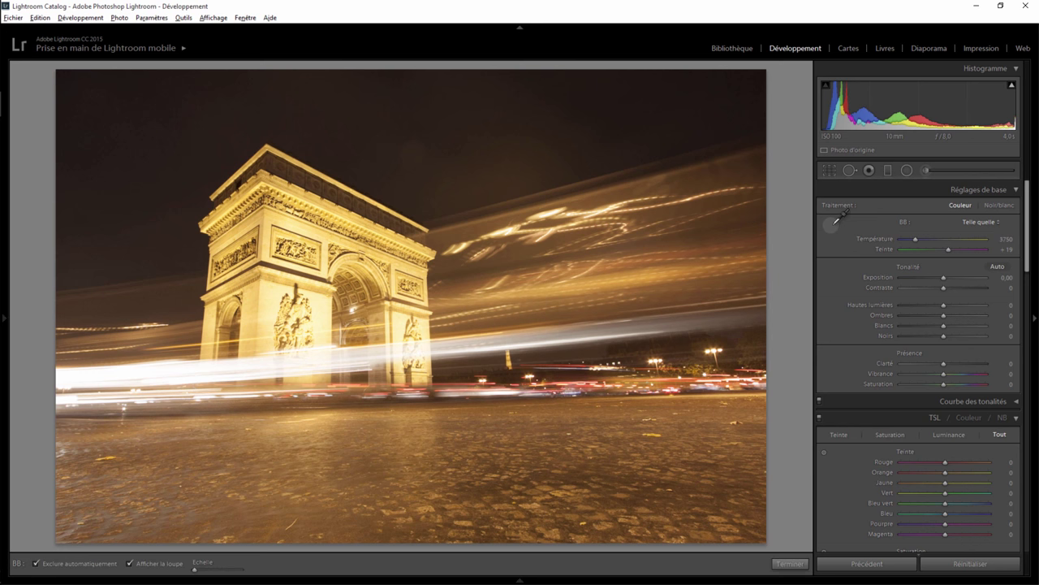
click(268, 293)
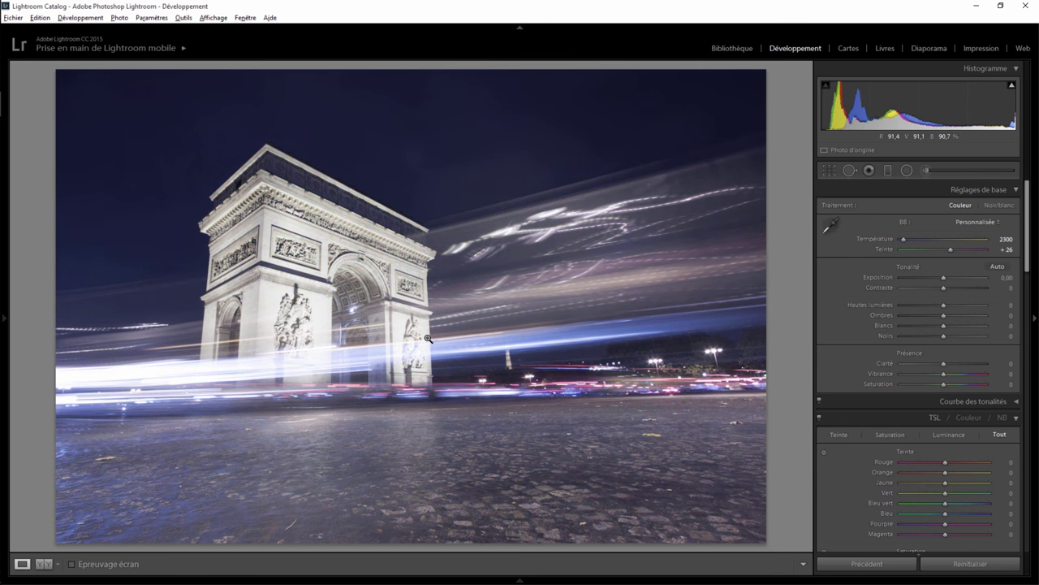
click(1002, 239)
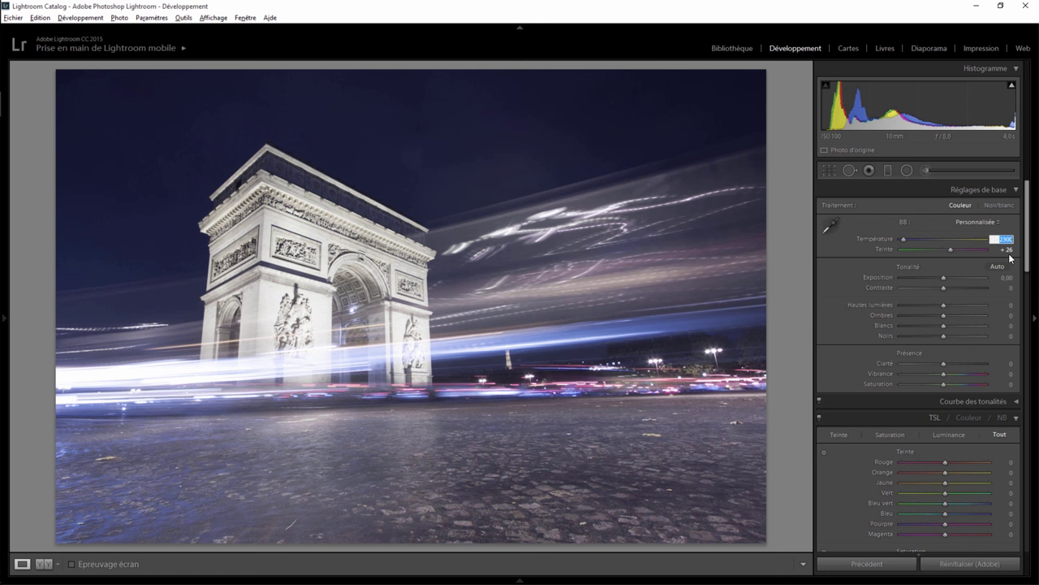
text(250)
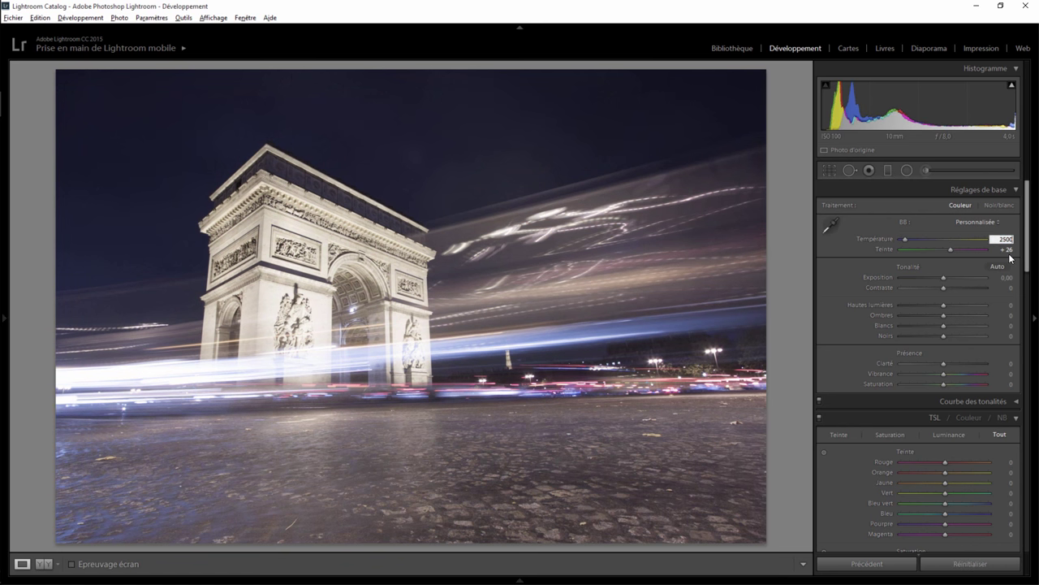
key(Return)
Set Saturation +59, and in HSL boost red/orange saturation (+60/+57) and red luminance +83.
mouse_move(947, 384)
mouse_down()
mouse_move(982, 380)
mouse_move(934, 386)
mouse_move(968, 382)
mouse_up()
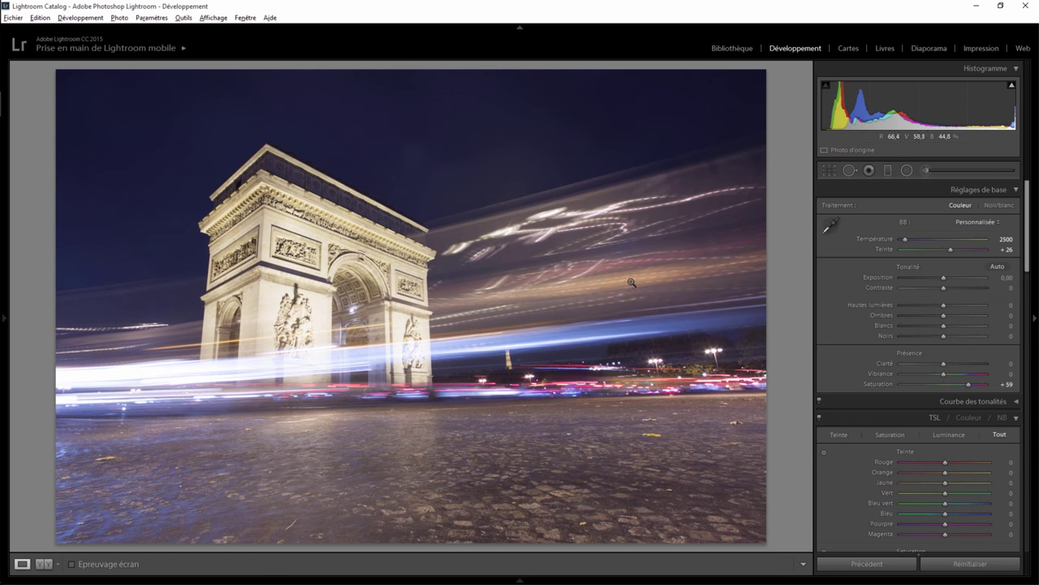
drag(1029, 244, 1030, 328)
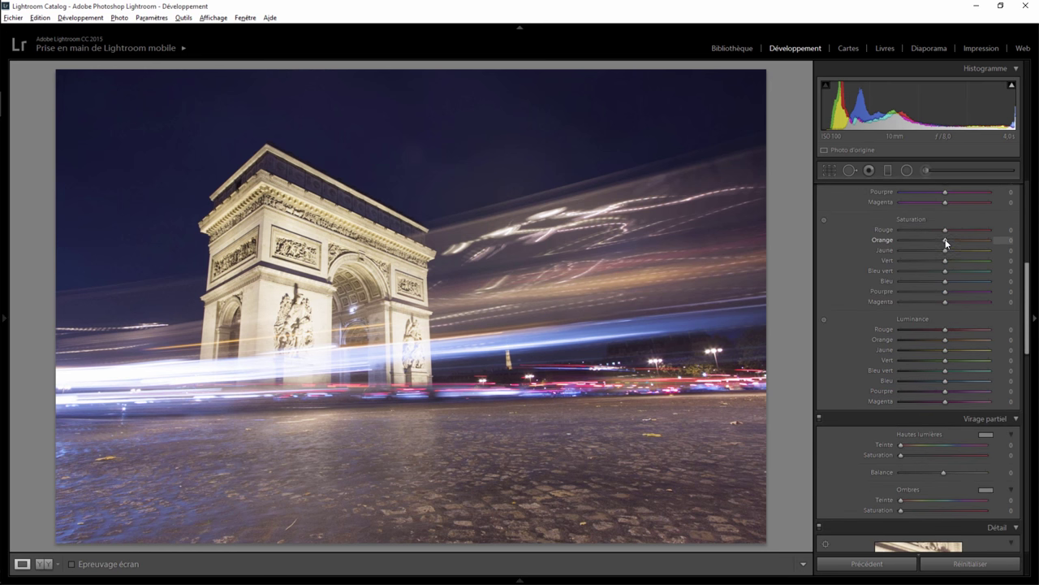
mouse_move(946, 241)
mouse_down()
mouse_move(992, 241)
mouse_move(954, 232)
mouse_move(971, 232)
mouse_up()
mouse_move(944, 328)
mouse_down()
mouse_move(933, 329)
mouse_move(975, 327)
mouse_up()
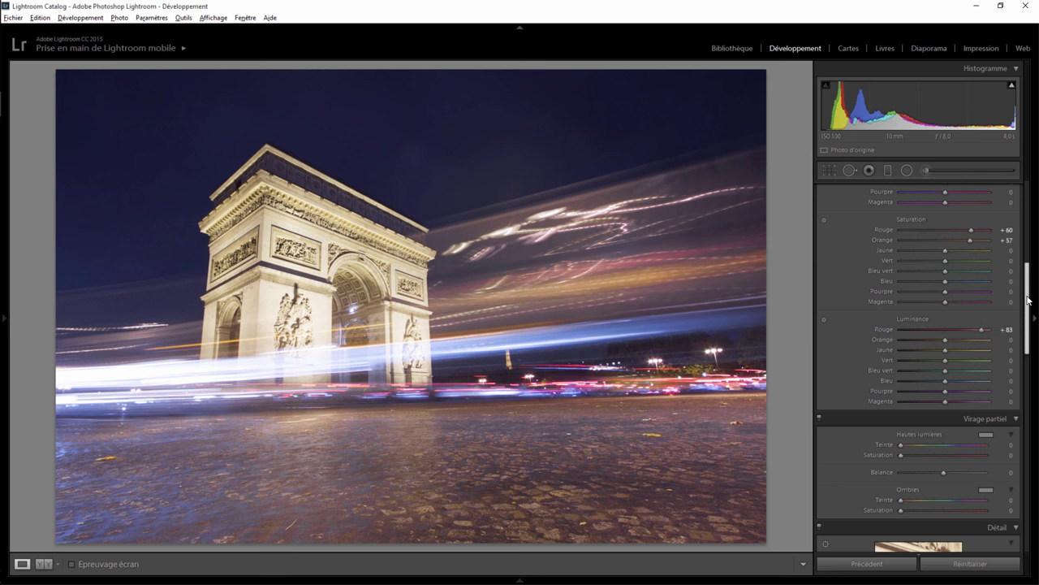
drag(1028, 300, 1027, 216)
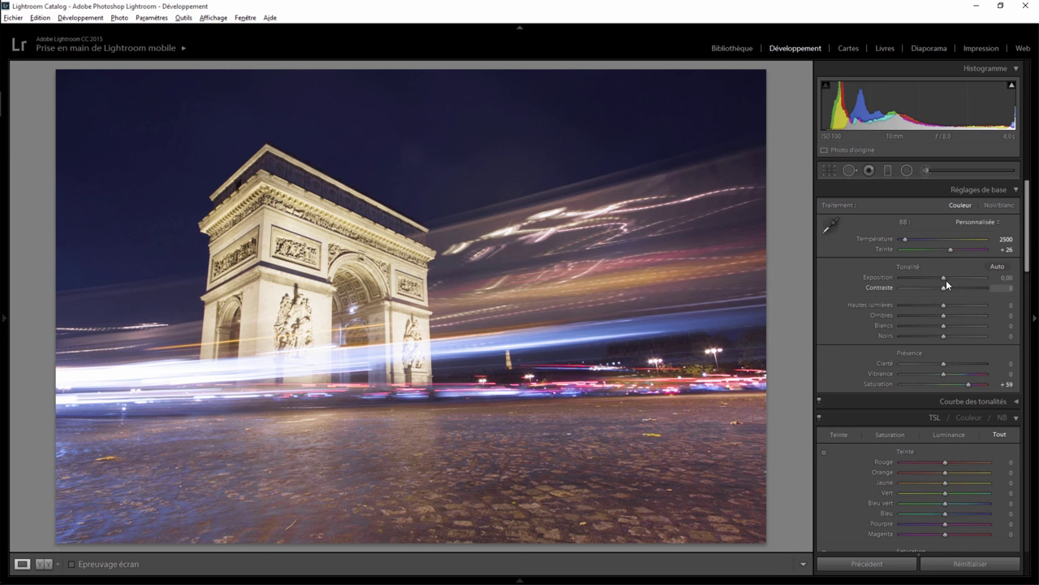
Pull Highlights down, then settle them at −24.
drag(944, 304, 863, 308)
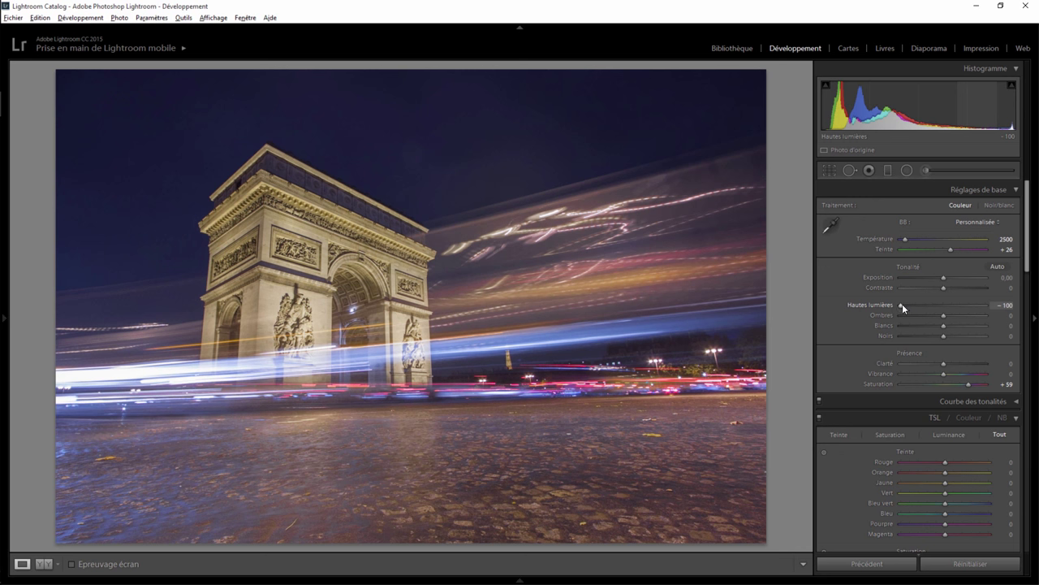
drag(903, 304, 934, 305)
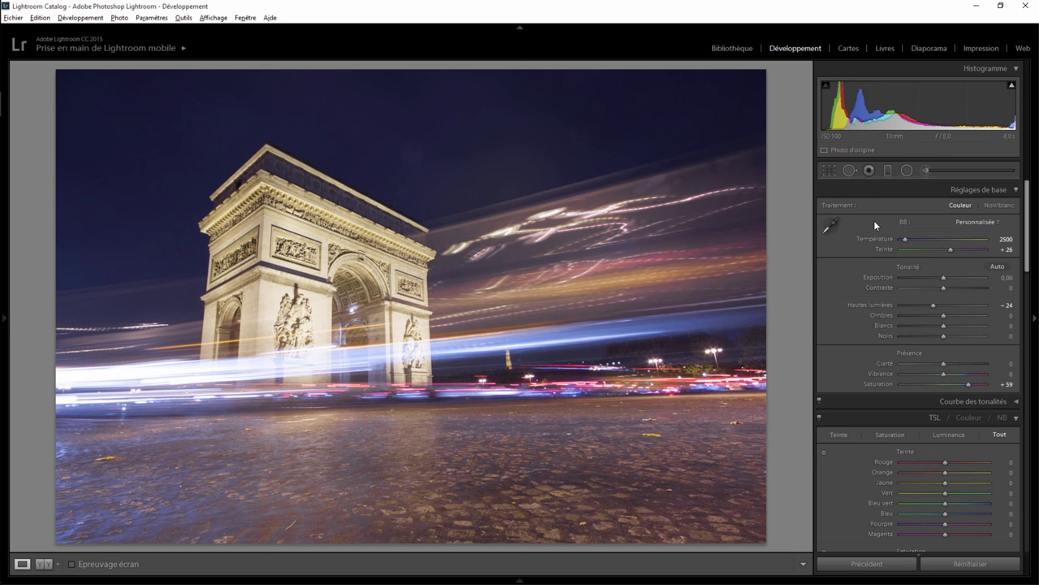
Add a graduated filter along the cobblestone road with Temperature −9 and Clarity 54.
click(887, 169)
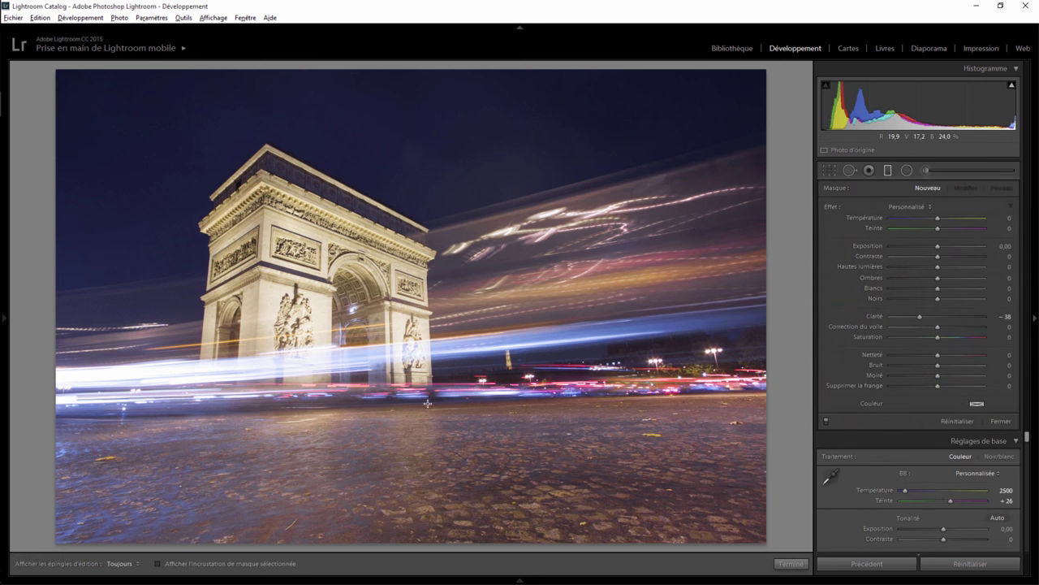
drag(429, 399, 428, 393)
drag(610, 397, 611, 392)
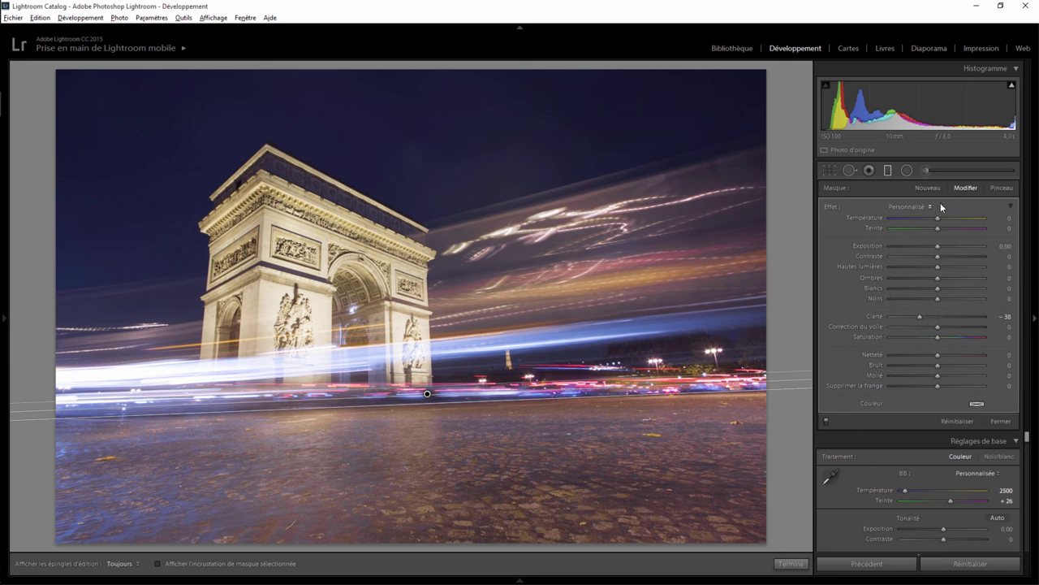
drag(938, 219, 935, 216)
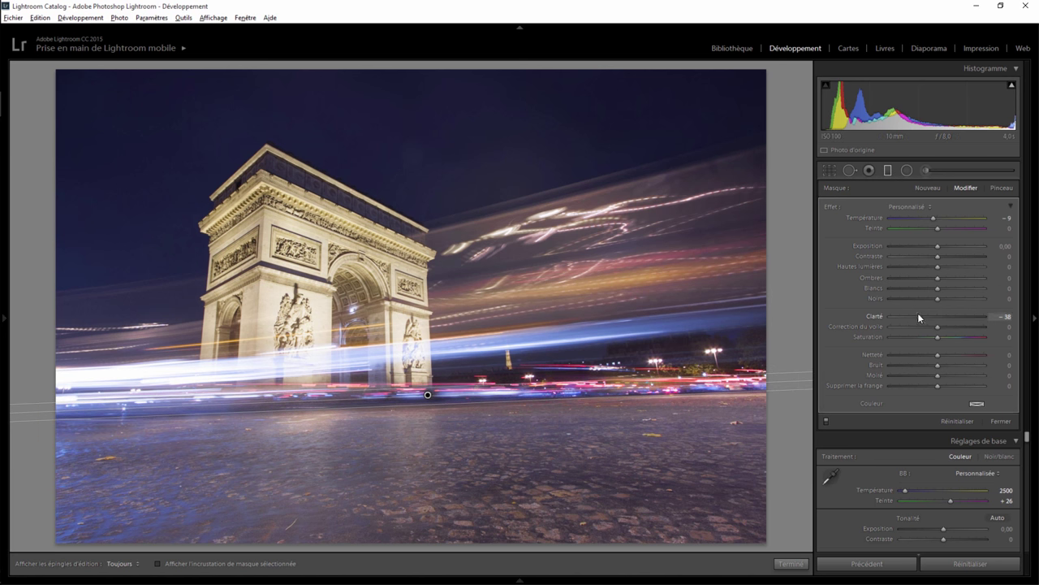
mouse_move(980, 316)
mouse_down()
mouse_move(950, 320)
mouse_move(961, 319)
mouse_up()
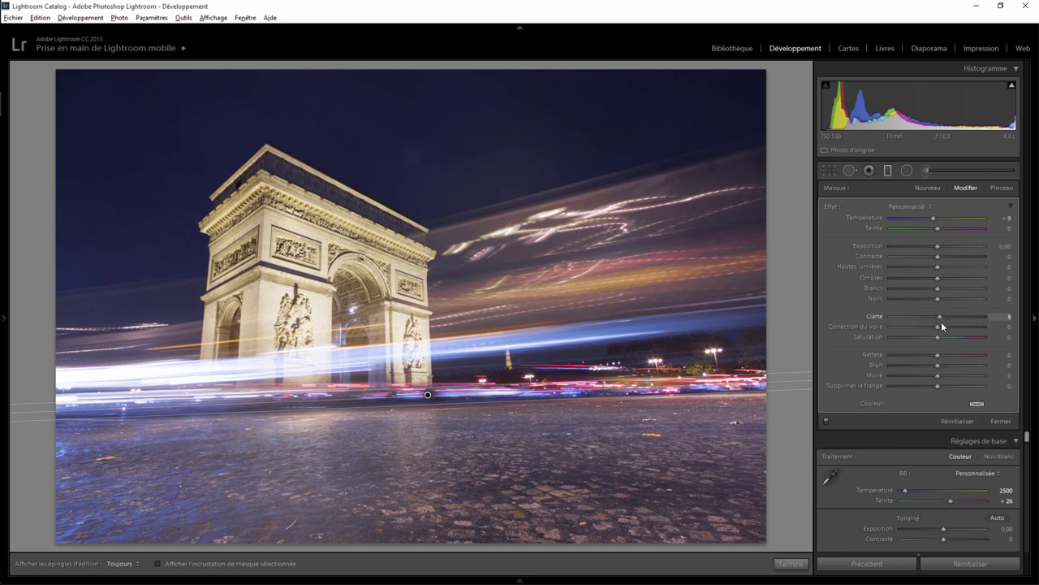
drag(961, 320, 959, 319)
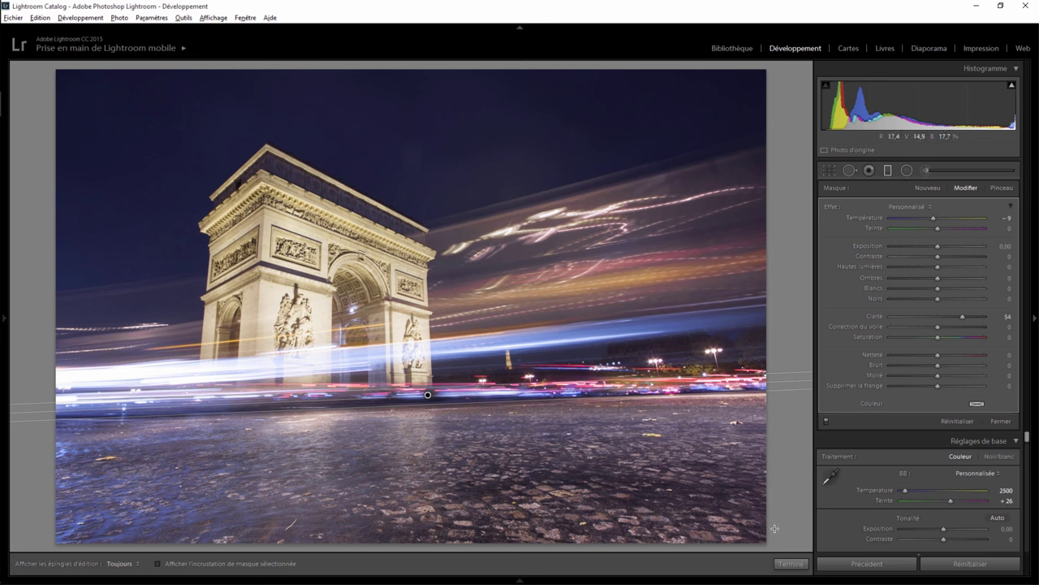
click(792, 564)
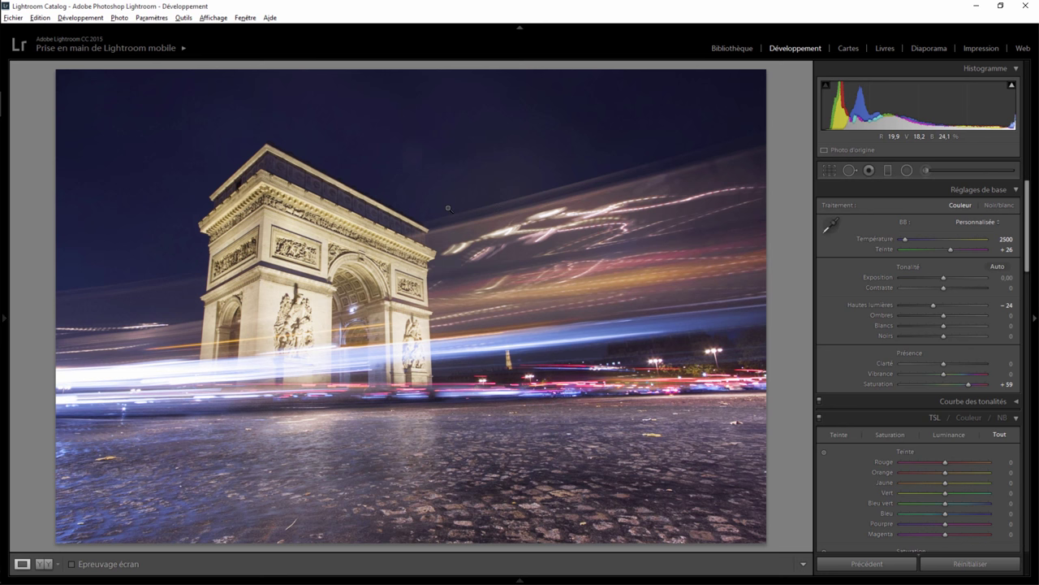
Heal a spot in the sky above the arch with spot removal.
click(850, 170)
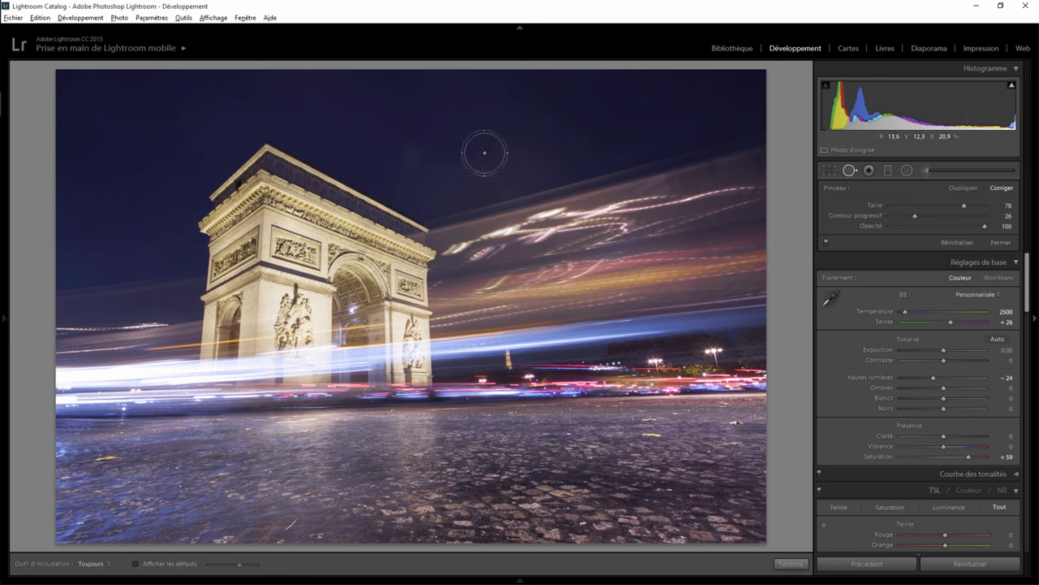
click(411, 152)
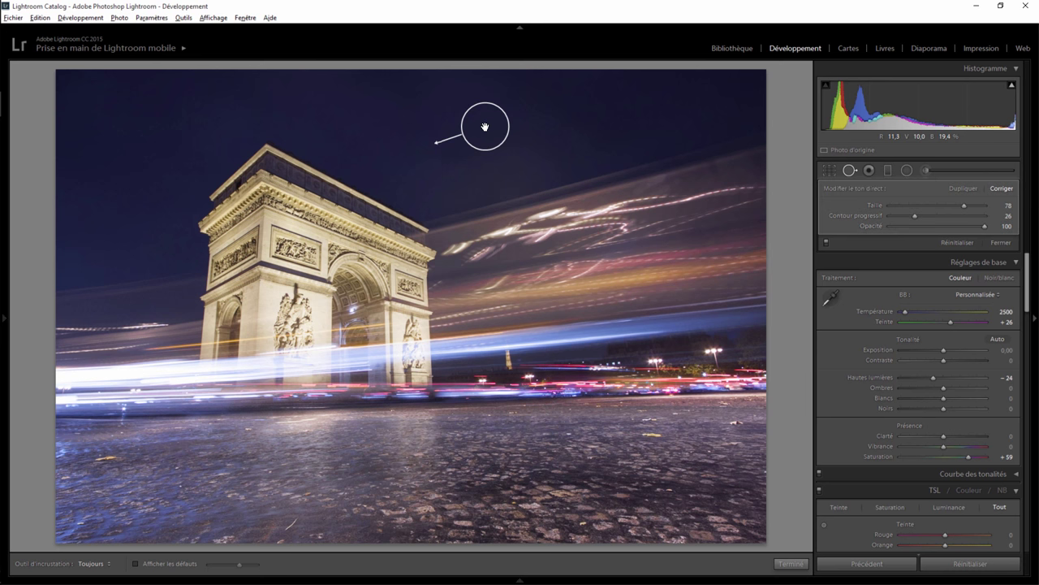
drag(485, 128, 487, 139)
click(803, 566)
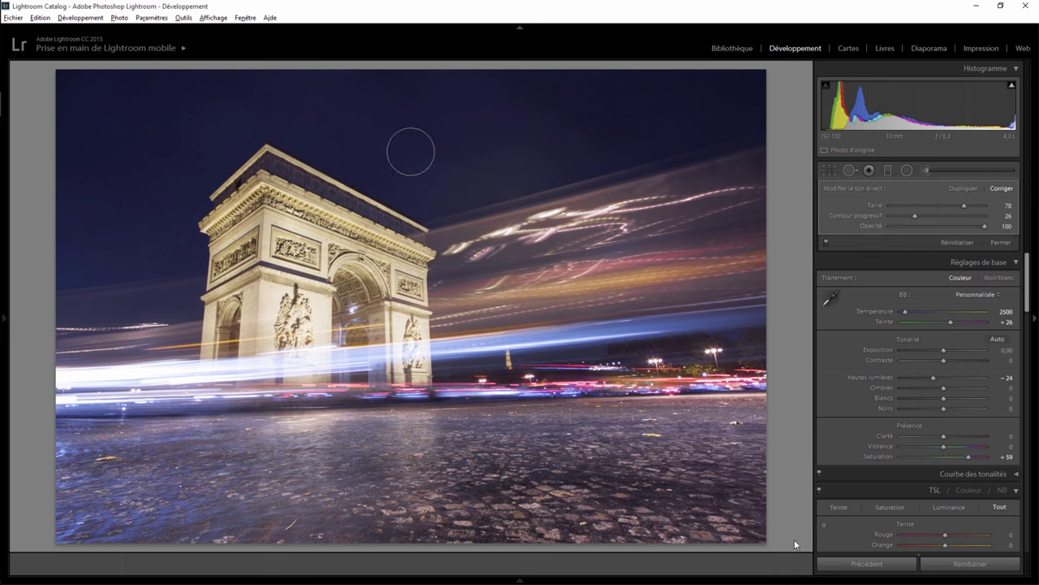
Draw a radial filter over the sky, resetting its Exposure and Clarity.
click(905, 171)
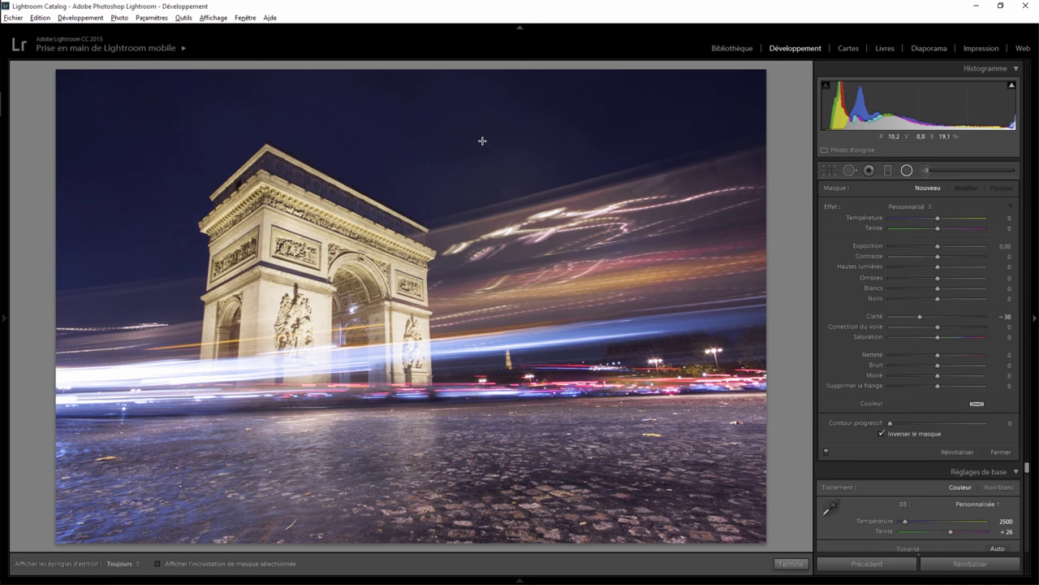
drag(415, 130, 637, 188)
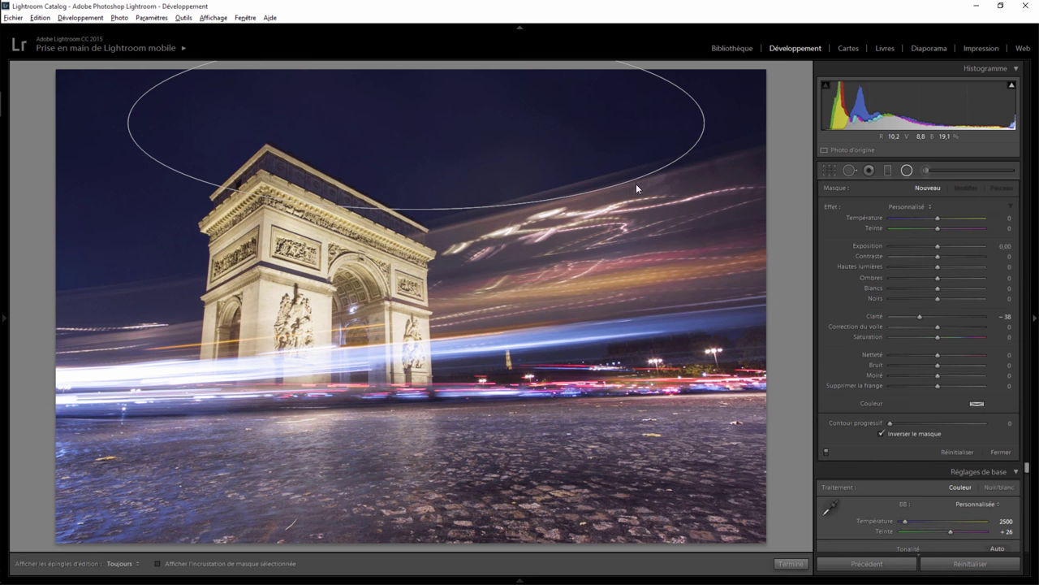
drag(418, 123, 533, 122)
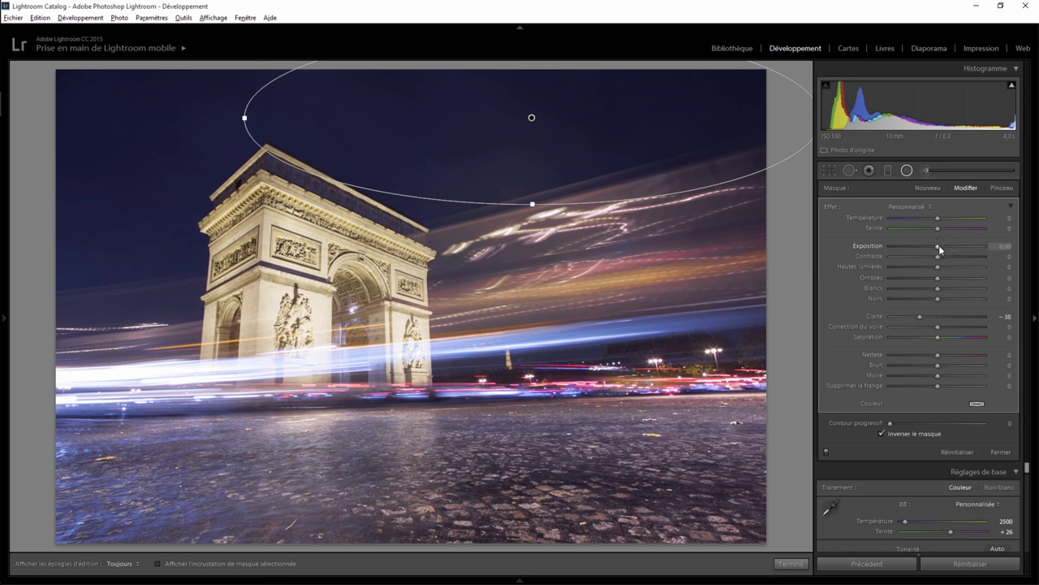
drag(950, 249, 951, 248)
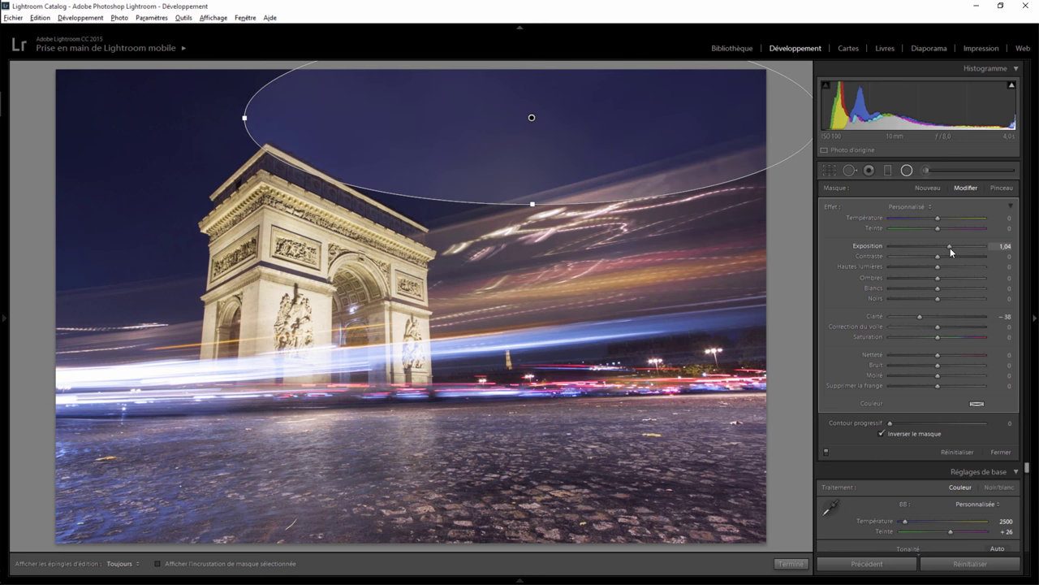
double_click(950, 248)
double_click(917, 315)
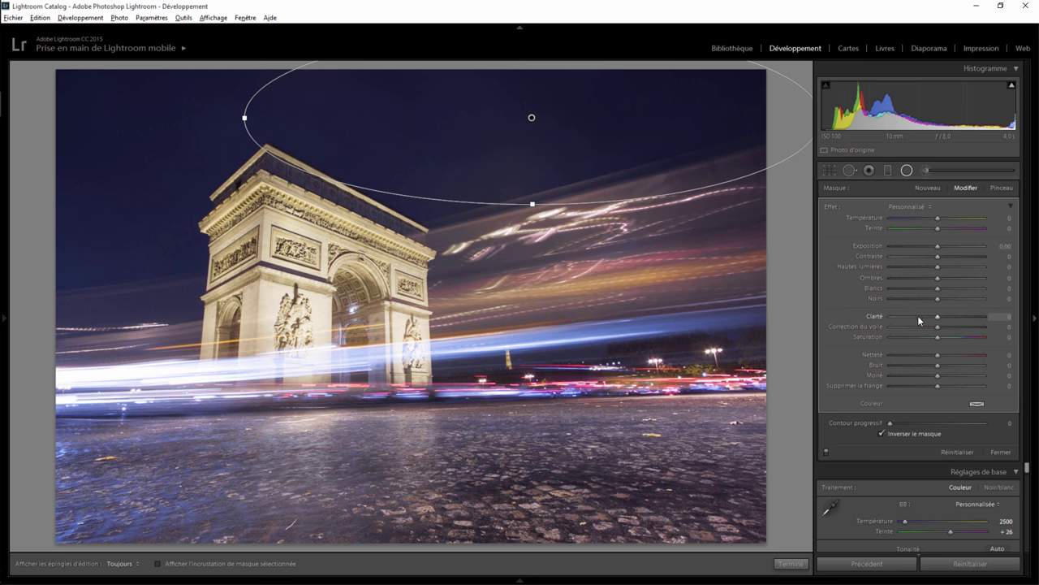
Give the sky filter Shadows 40, Contrast 95 and Noise reduction 100.
drag(937, 277, 960, 278)
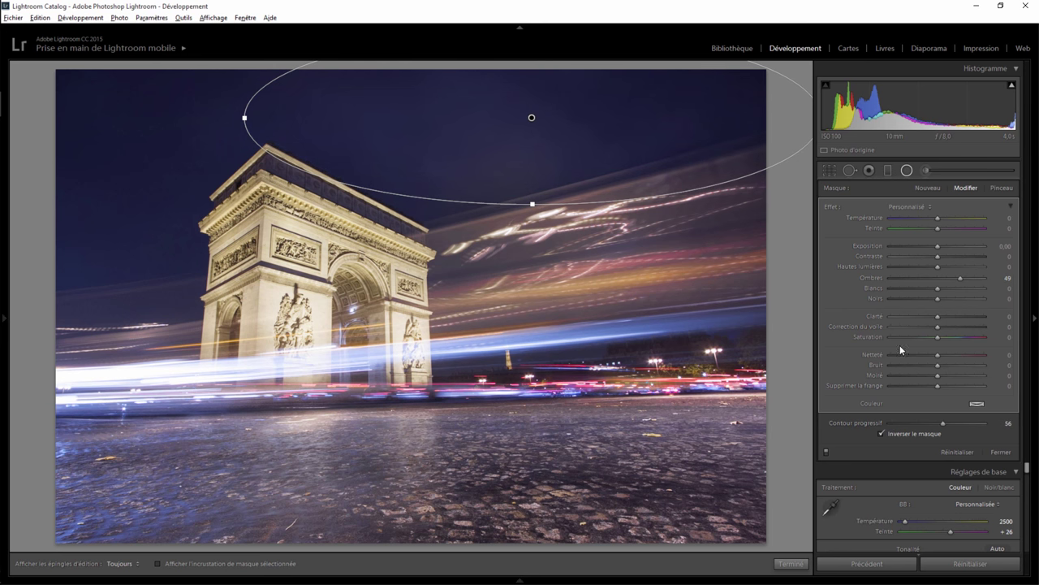
drag(960, 277, 977, 278)
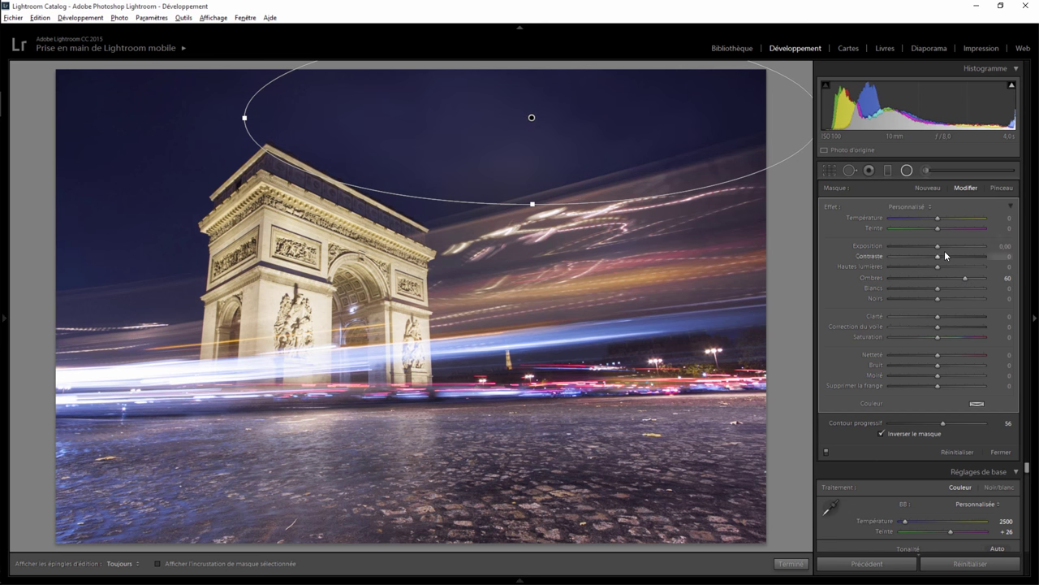
mouse_move(938, 256)
mouse_down()
mouse_move(971, 256)
mouse_move(942, 243)
mouse_up()
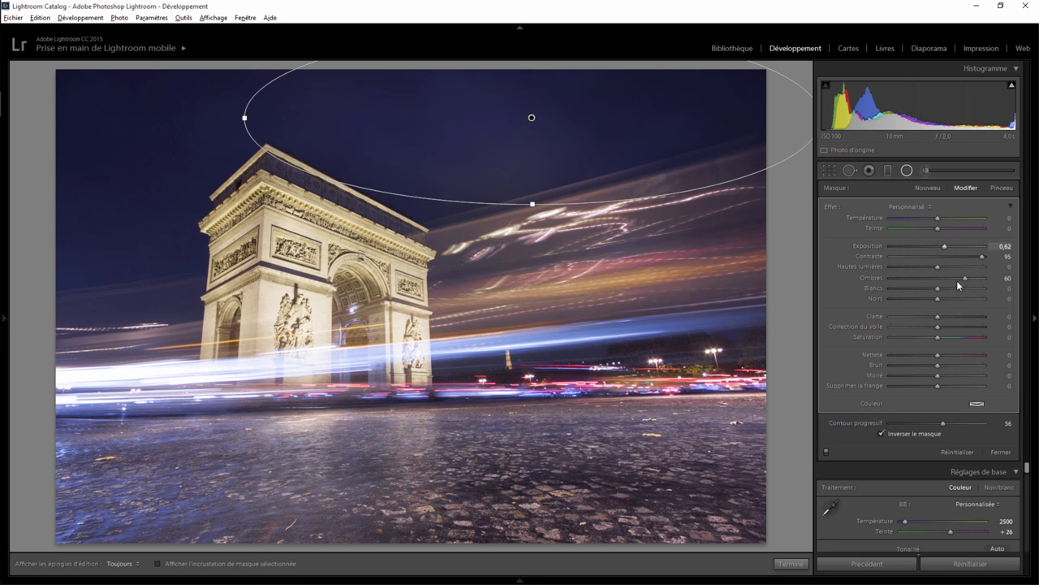
drag(965, 278, 953, 277)
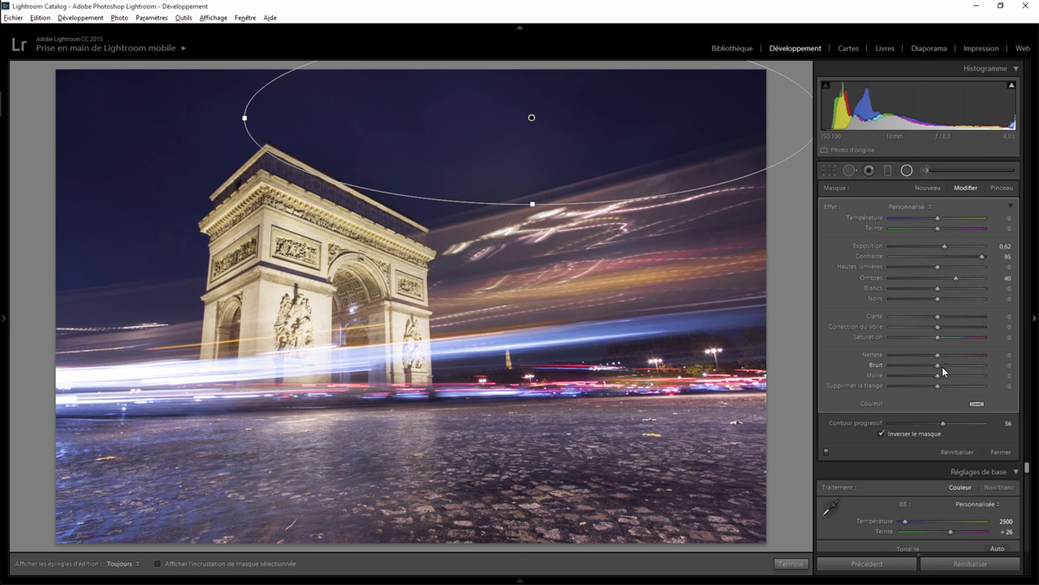
drag(938, 367, 1015, 363)
click(792, 564)
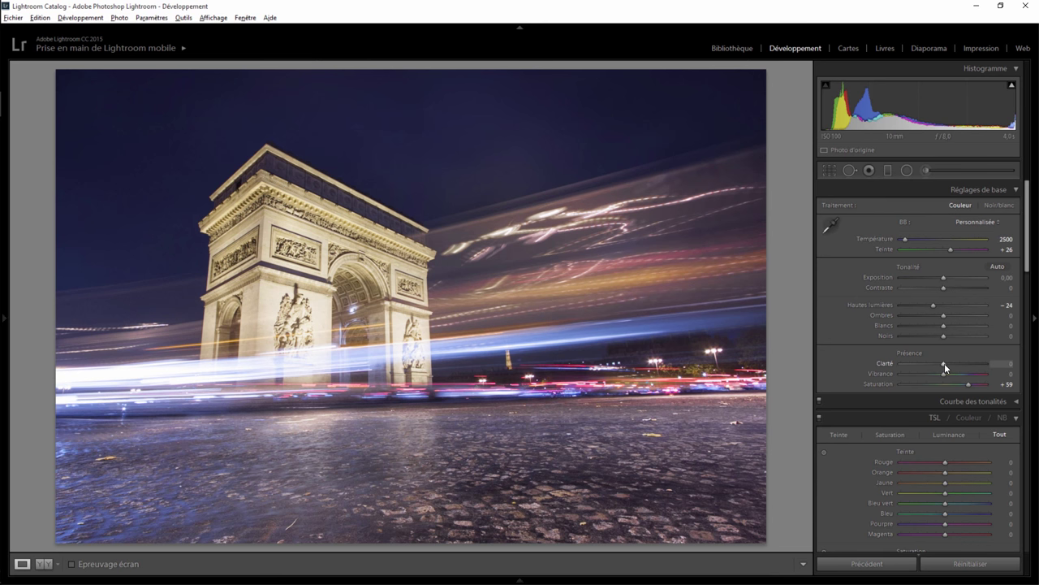
Raise global Clarity to +24 and ready a new radial filter.
mouse_move(944, 363)
mouse_down()
mouse_move(955, 363)
mouse_move(934, 362)
mouse_move(955, 364)
mouse_up()
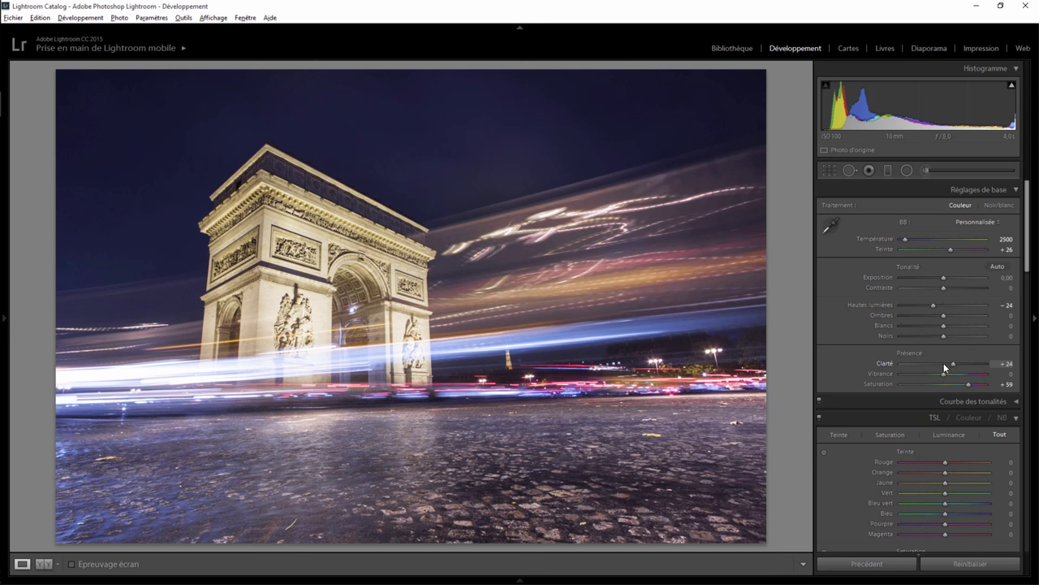
click(909, 171)
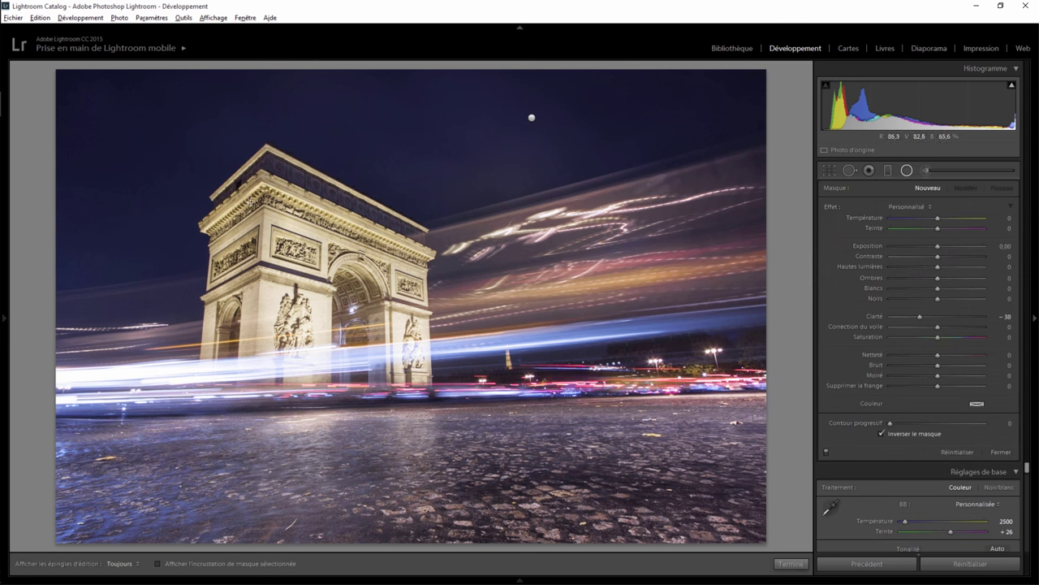
Place a radial filter around the arch with Feather 34 and Clarity −47.
drag(252, 201, 424, 340)
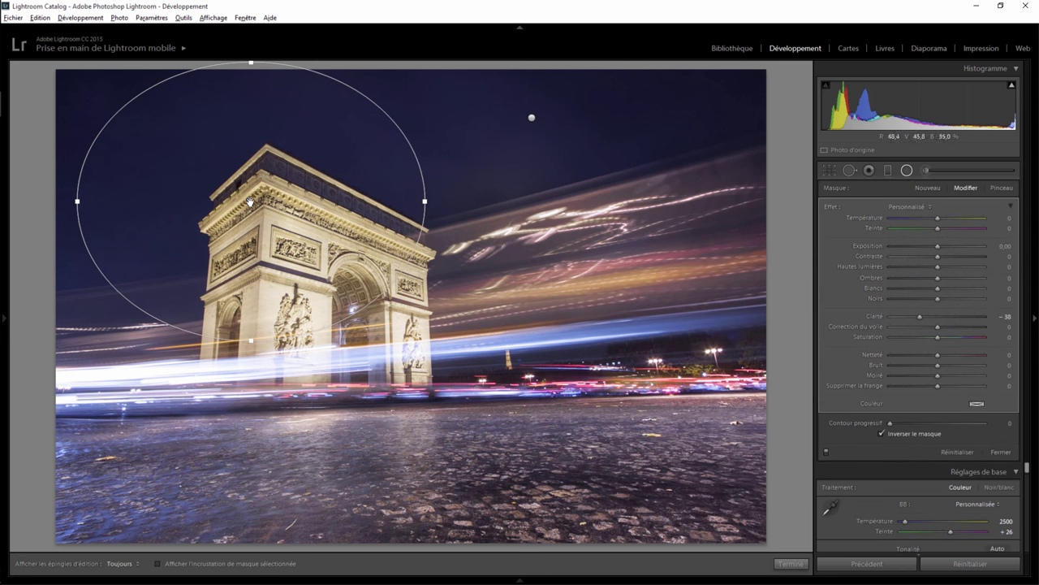
drag(256, 208, 300, 249)
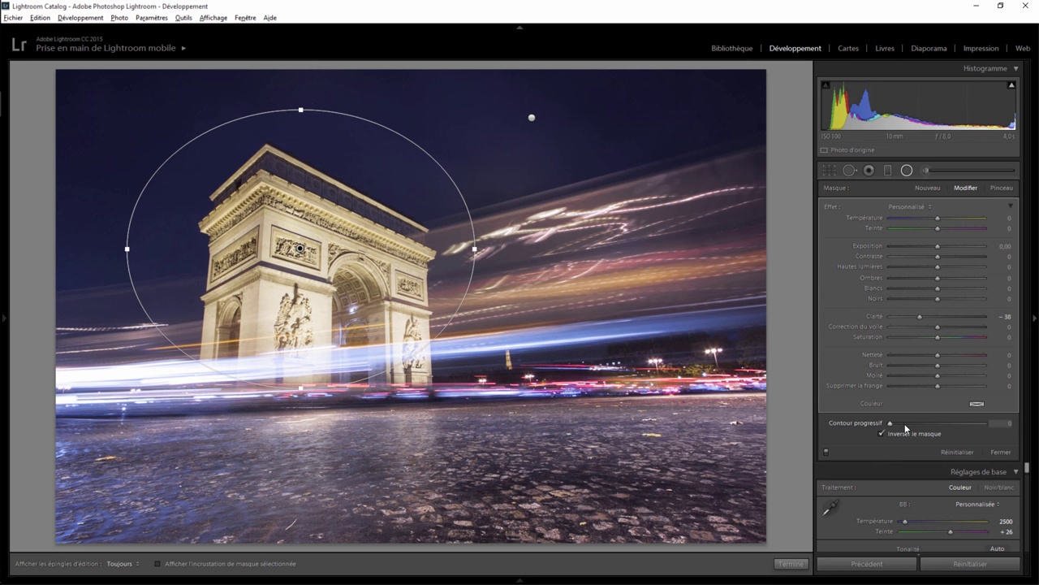
drag(920, 424, 922, 423)
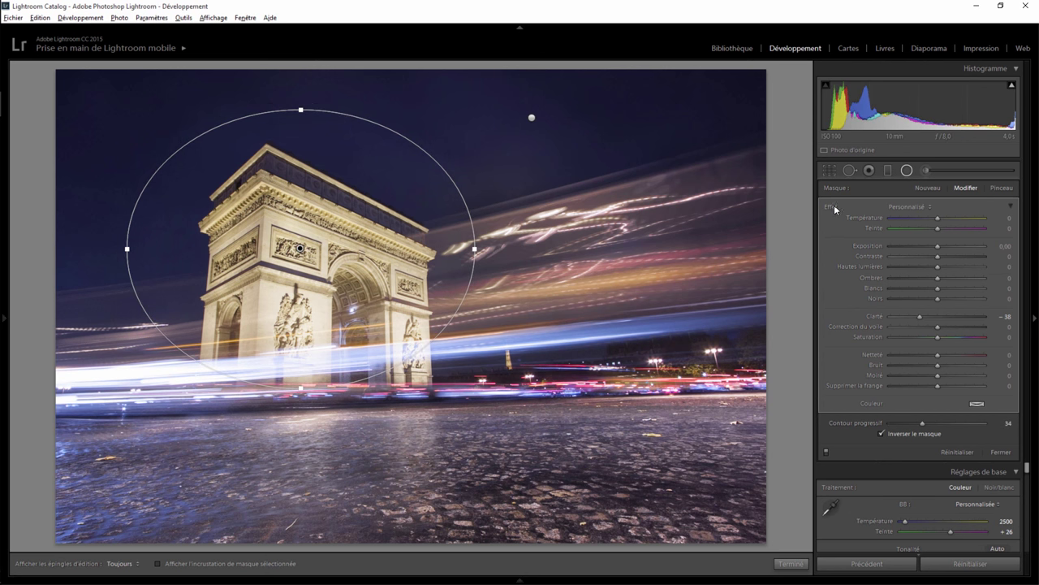
double_click(833, 205)
drag(937, 316, 916, 316)
drag(301, 249, 306, 252)
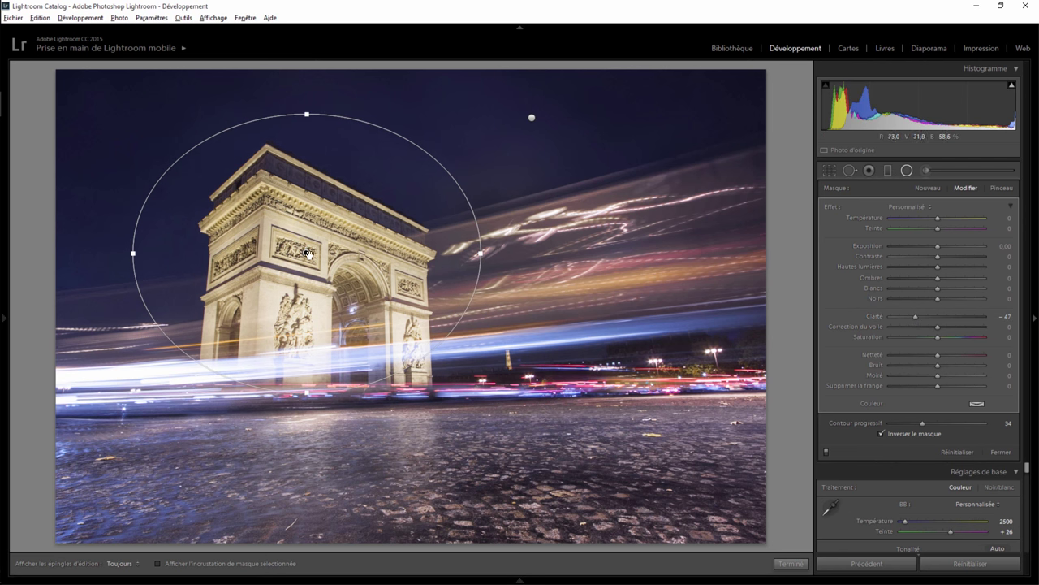
click(793, 566)
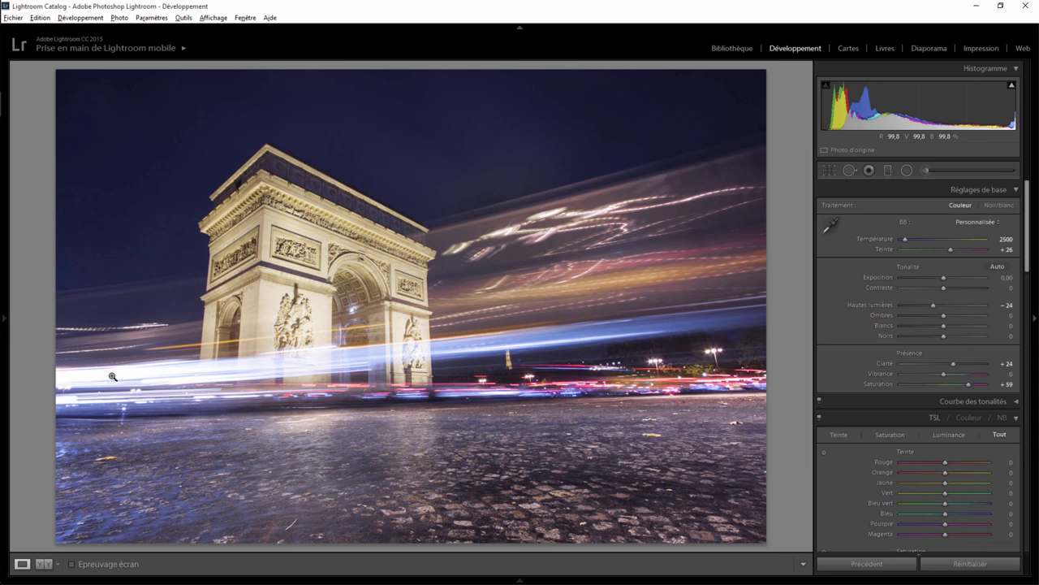
Add a radial filter over the left light trails with Feather 43 and Highlights −93.
click(907, 170)
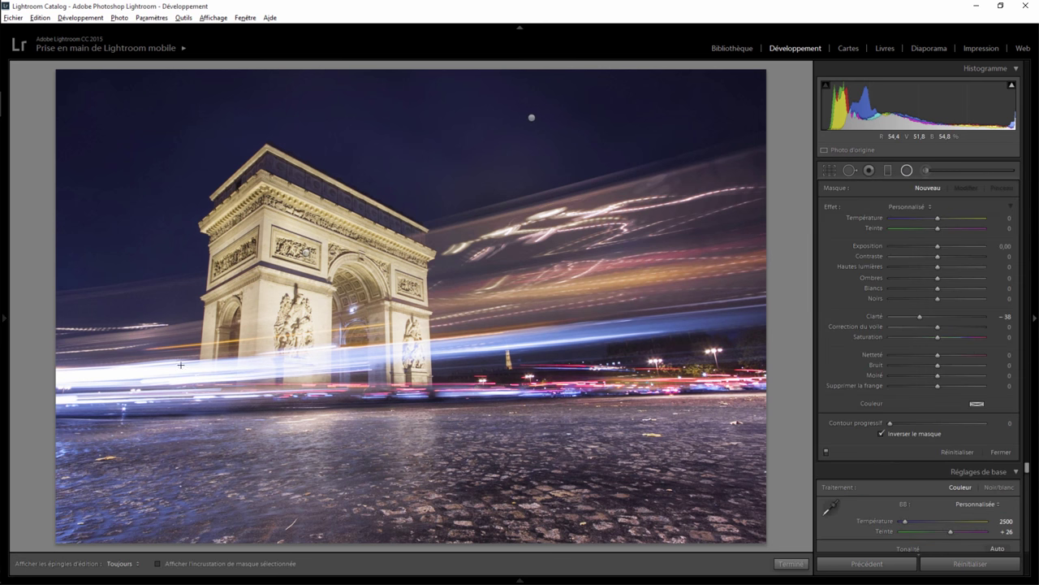
drag(112, 375, 286, 424)
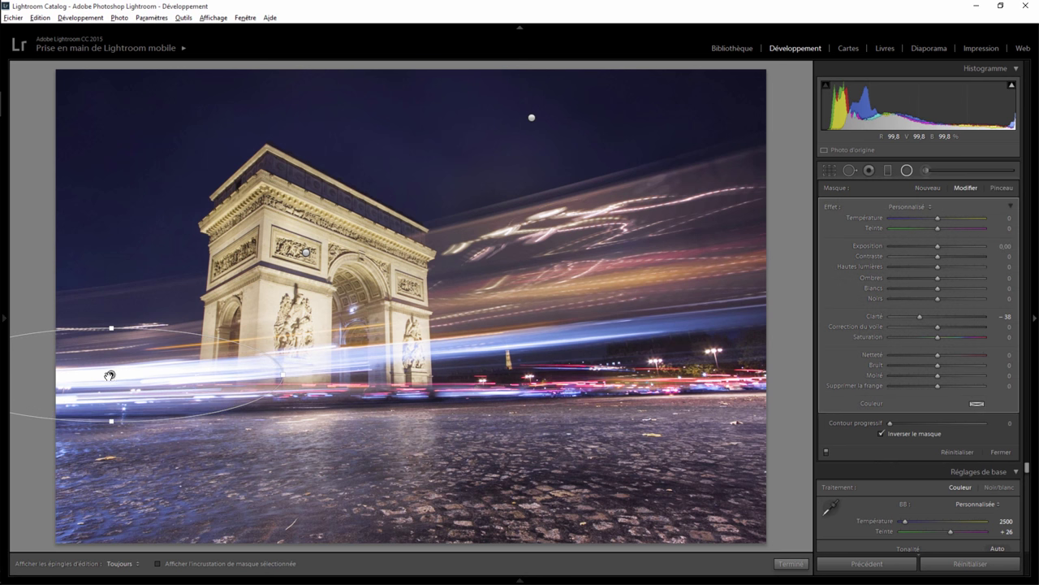
drag(111, 375, 143, 376)
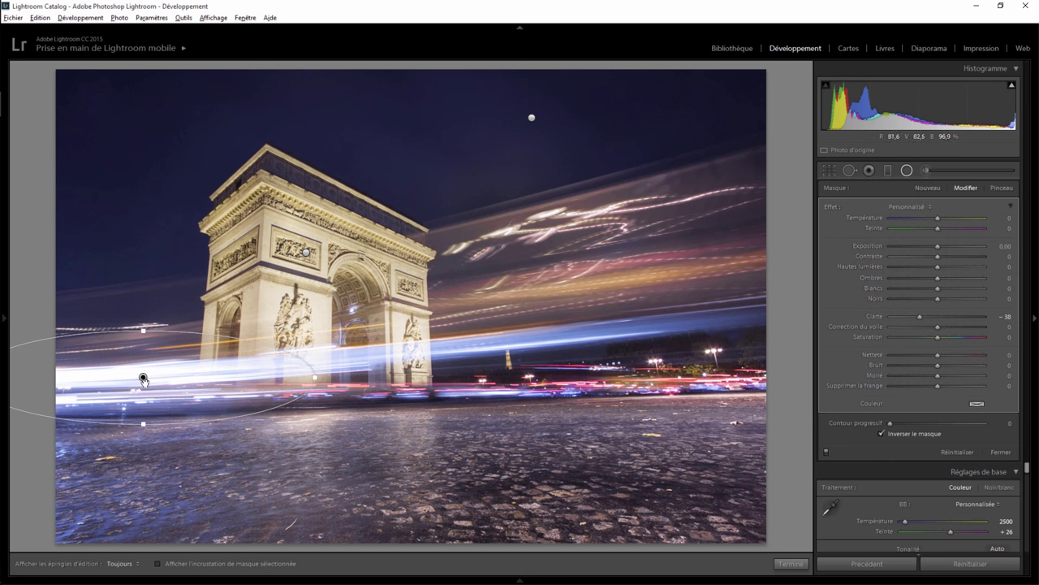
double_click(922, 316)
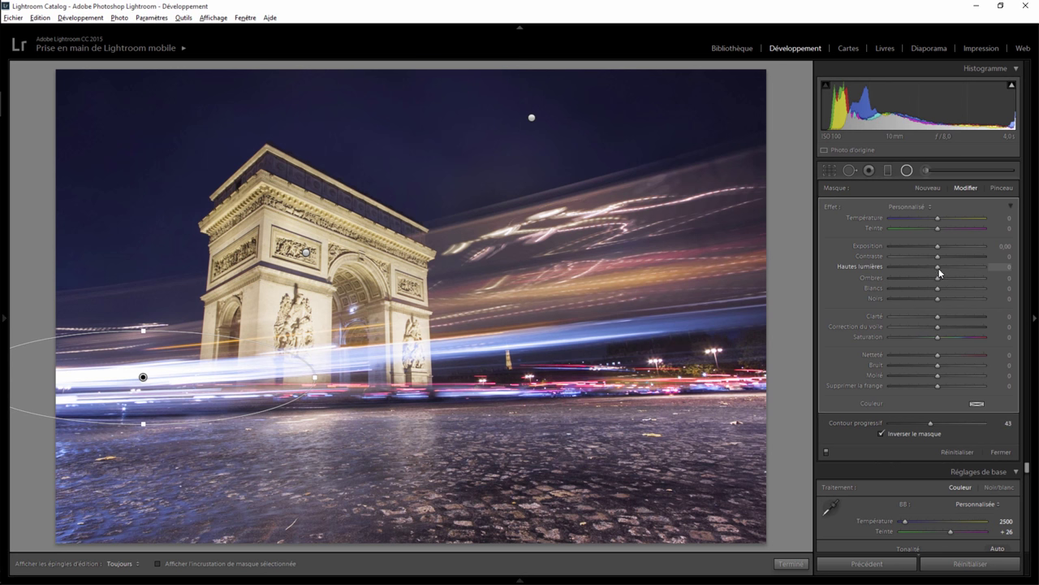
mouse_move(936, 268)
mouse_down()
mouse_move(904, 272)
mouse_move(932, 276)
mouse_up()
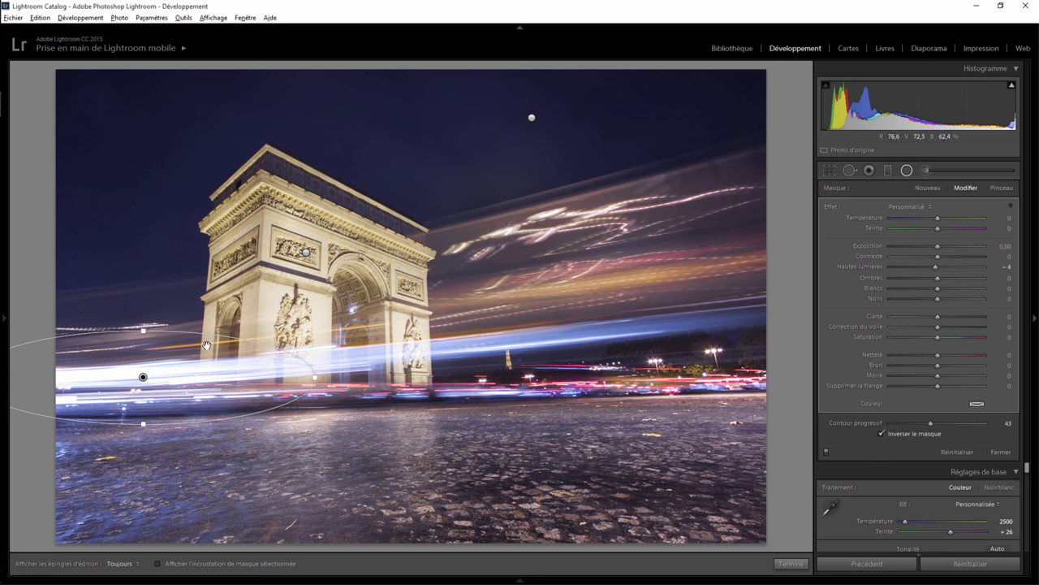
drag(134, 332, 122, 337)
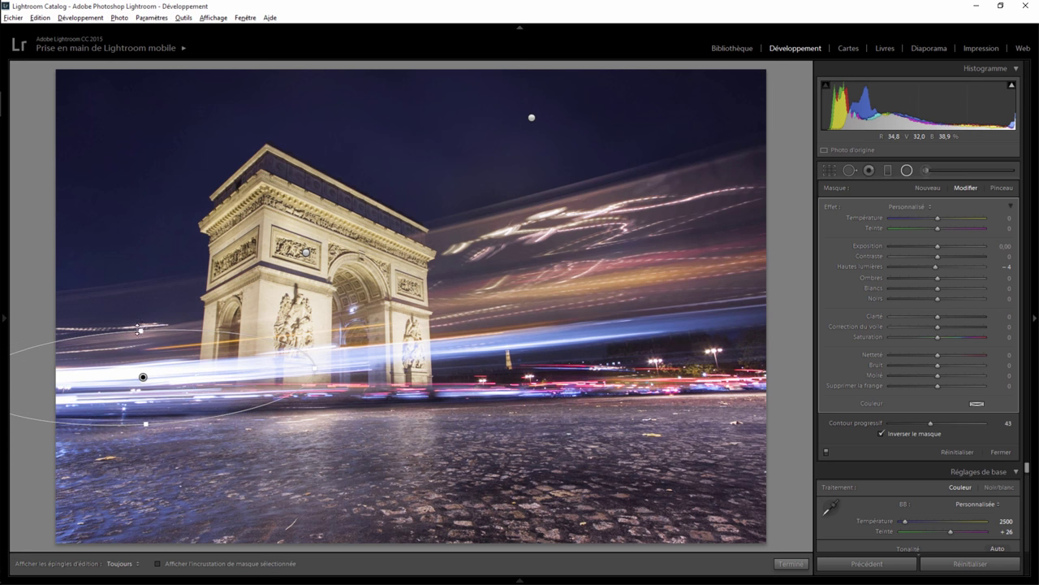
drag(140, 330, 164, 379)
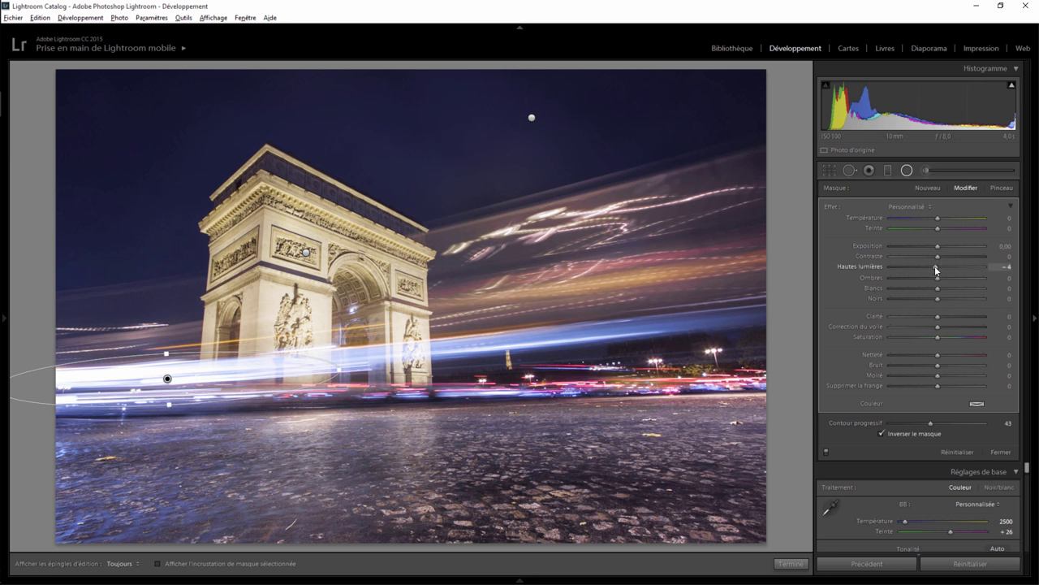
drag(935, 266, 894, 269)
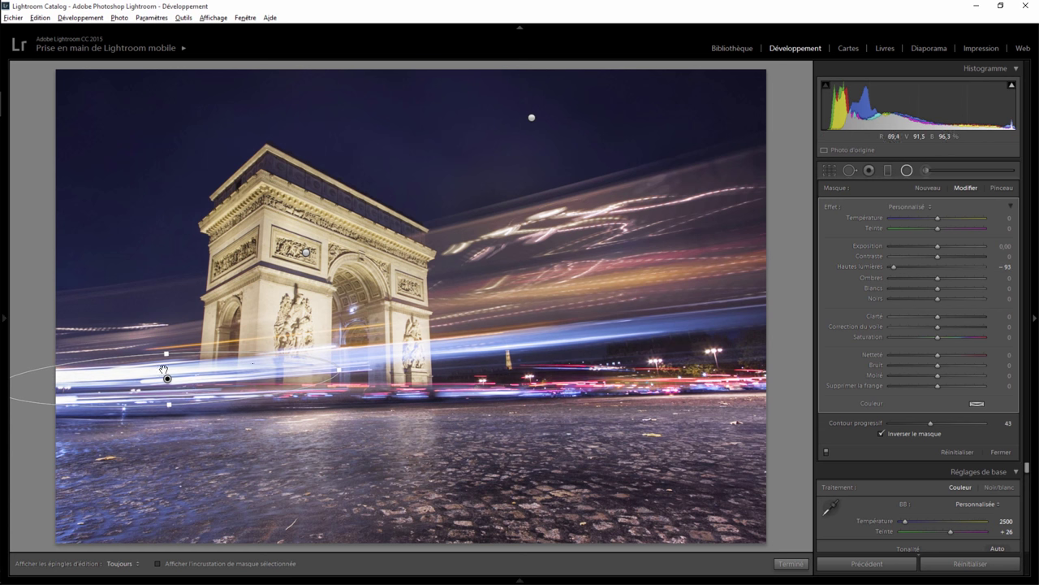
click(792, 563)
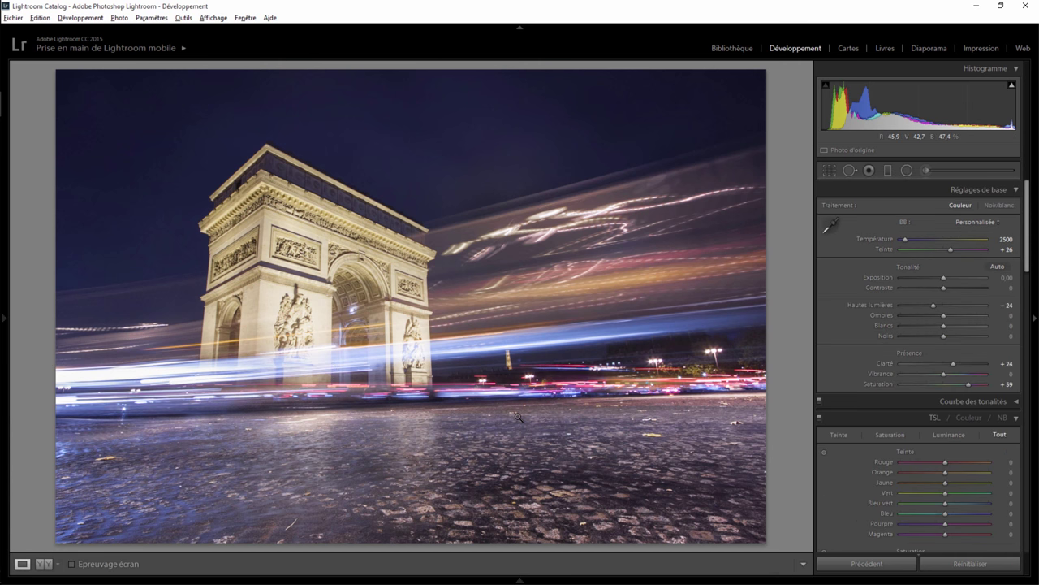
Re-straighten the photo to an angle of −6.20 and apply the crop.
click(830, 170)
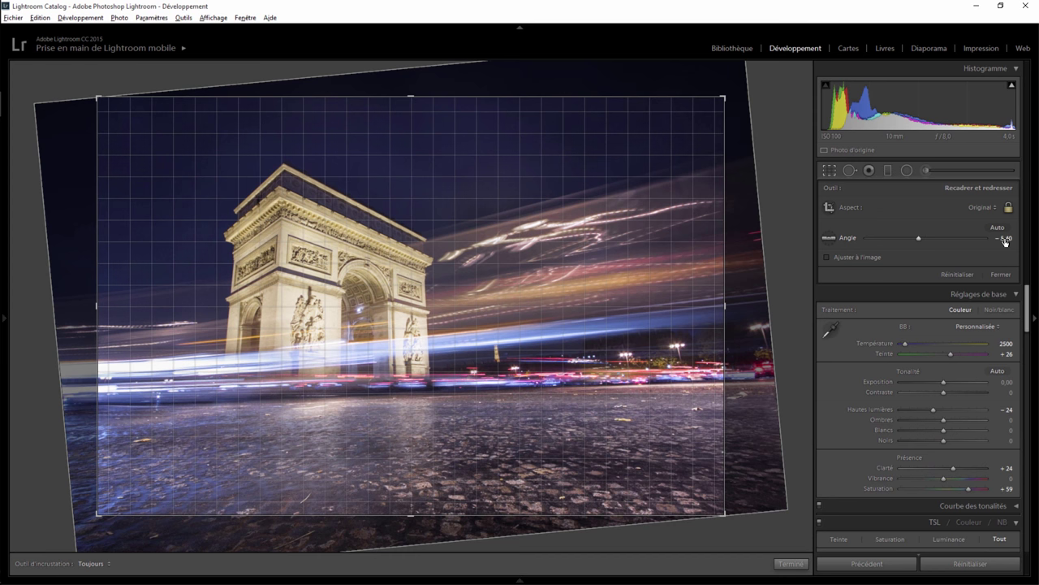
drag(1004, 238, 991, 238)
click(791, 563)
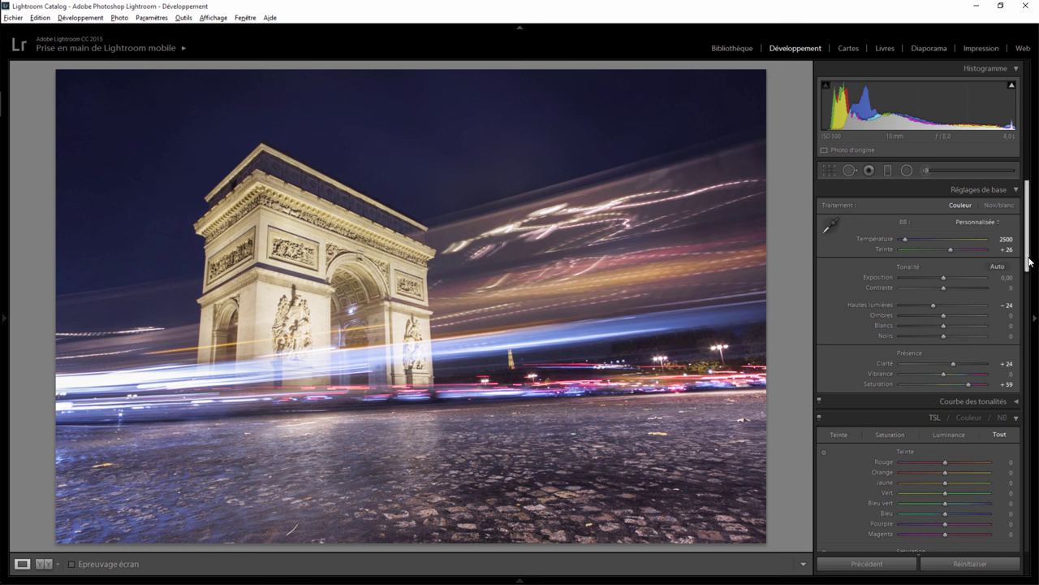
In the HSL Saturation panel, drop the Yellow (Jaune) saturation to −100.
scroll(992, 326, down, 3)
scroll(992, 326, down, 2)
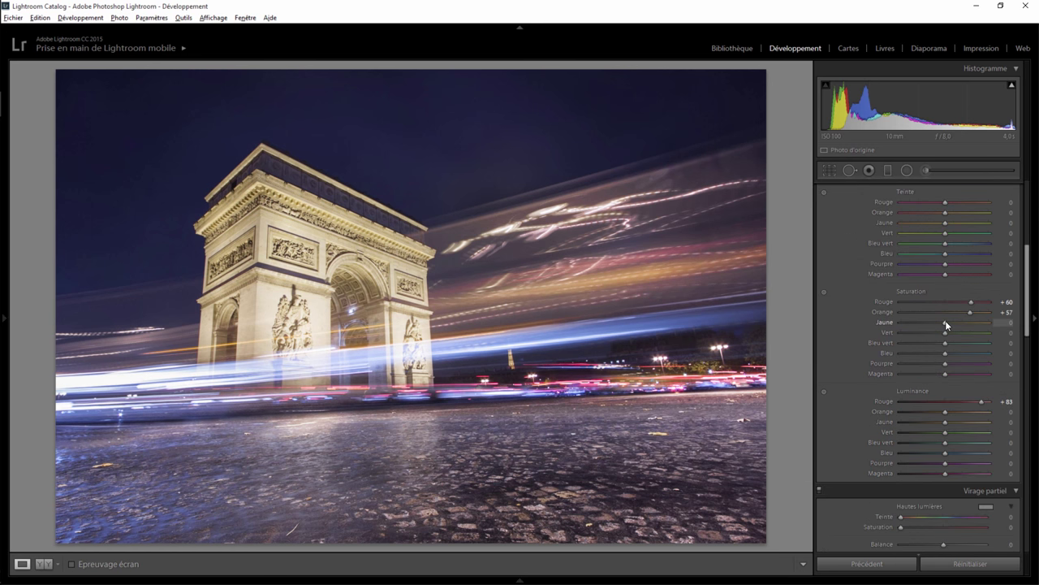
mouse_move(946, 322)
mouse_down()
mouse_move(871, 325)
mouse_move(923, 322)
mouse_move(893, 326)
mouse_move(912, 326)
mouse_up()
Try raising global Vibrance, then reset it to 0.
scroll(1025, 326, up, 5)
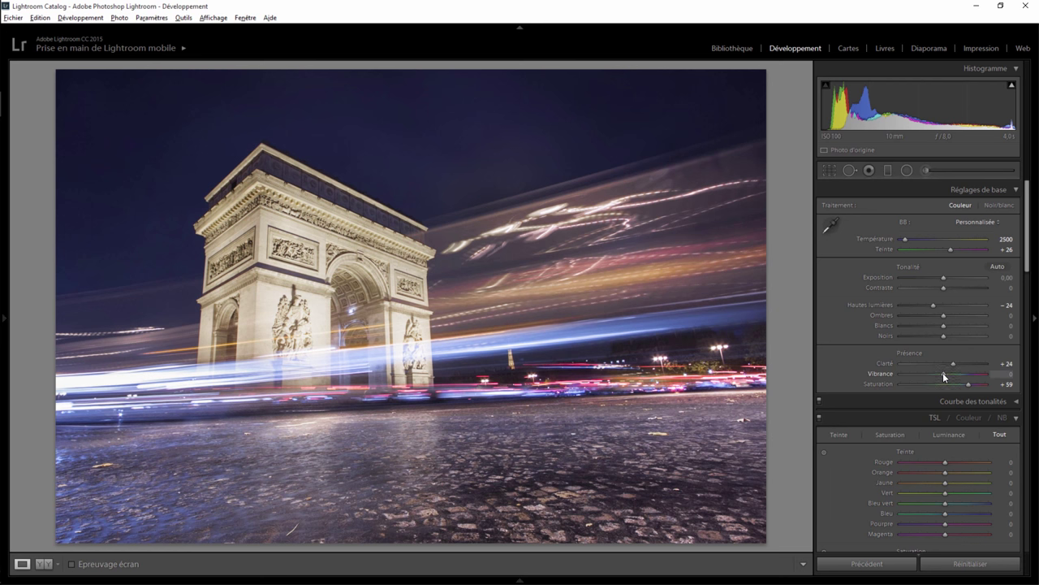
drag(943, 373, 949, 375)
double_click(948, 374)
key(backslash)
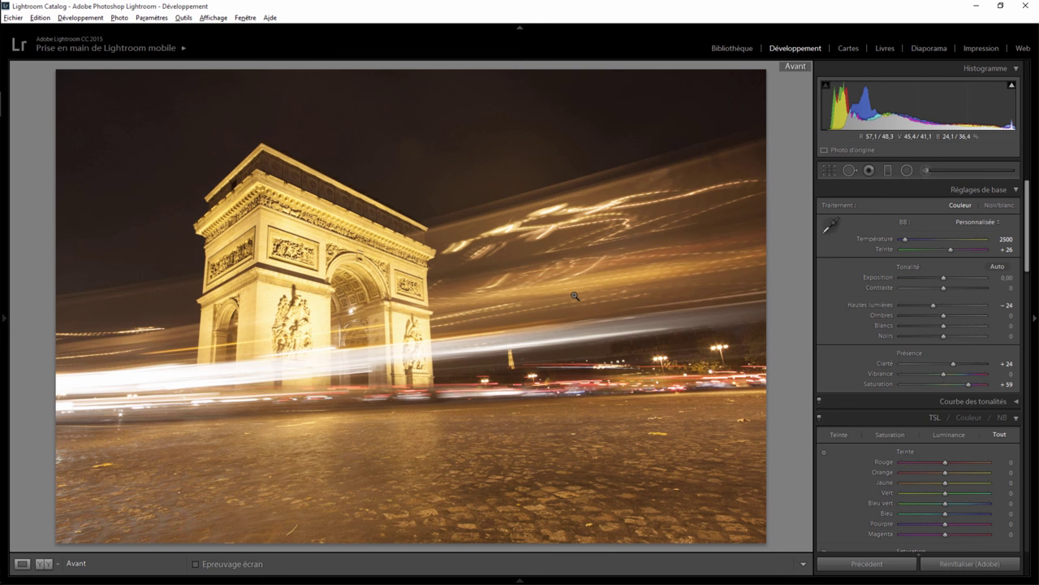
key(backslash)
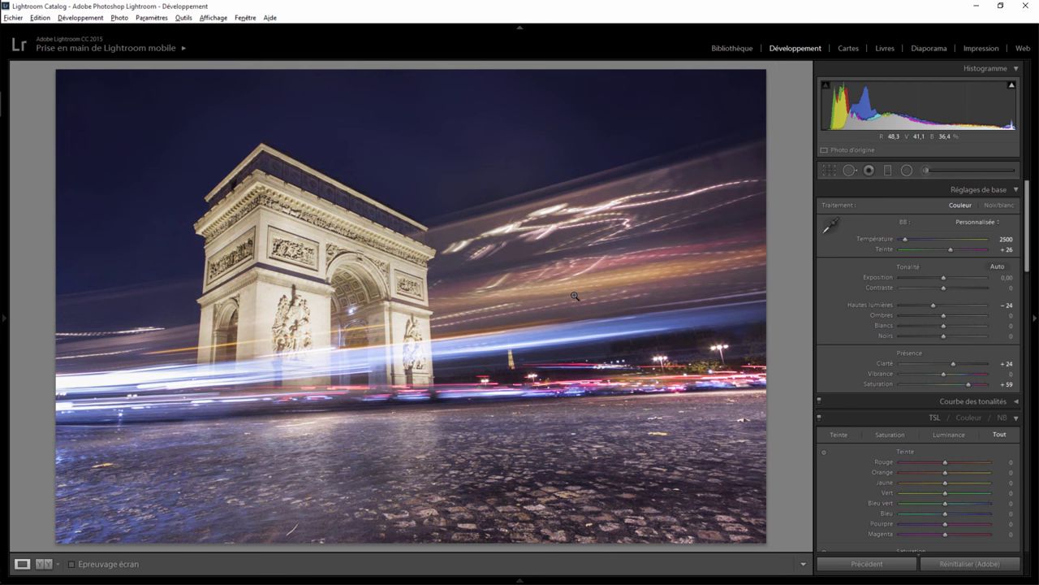
key(backslash)
key(backslash)
key(backslash)
key(backslash)
key(backslash)
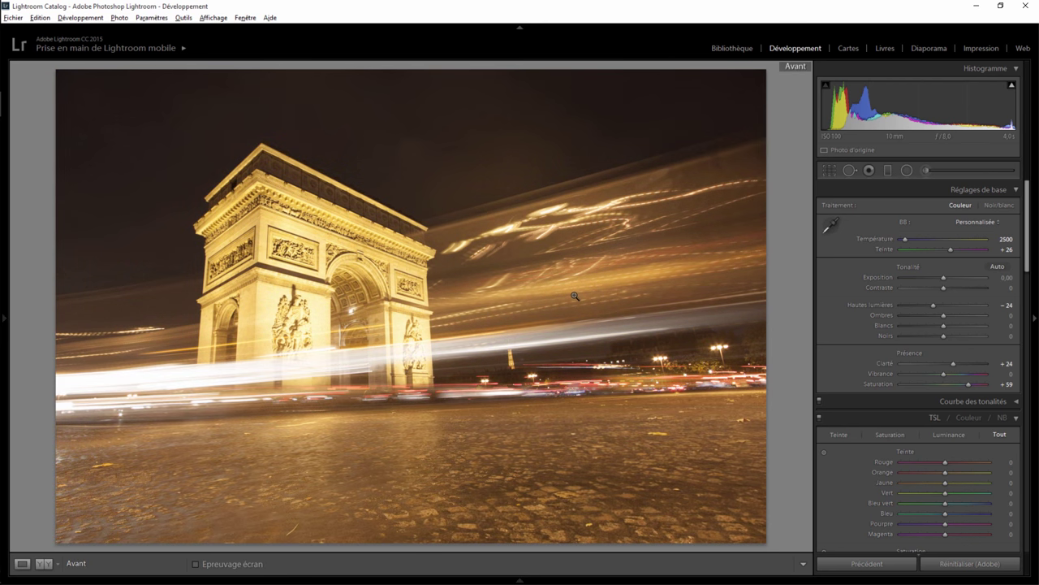
key(backslash)
key(backslash)
key(backslash)
key(backslash)
key(backslash)
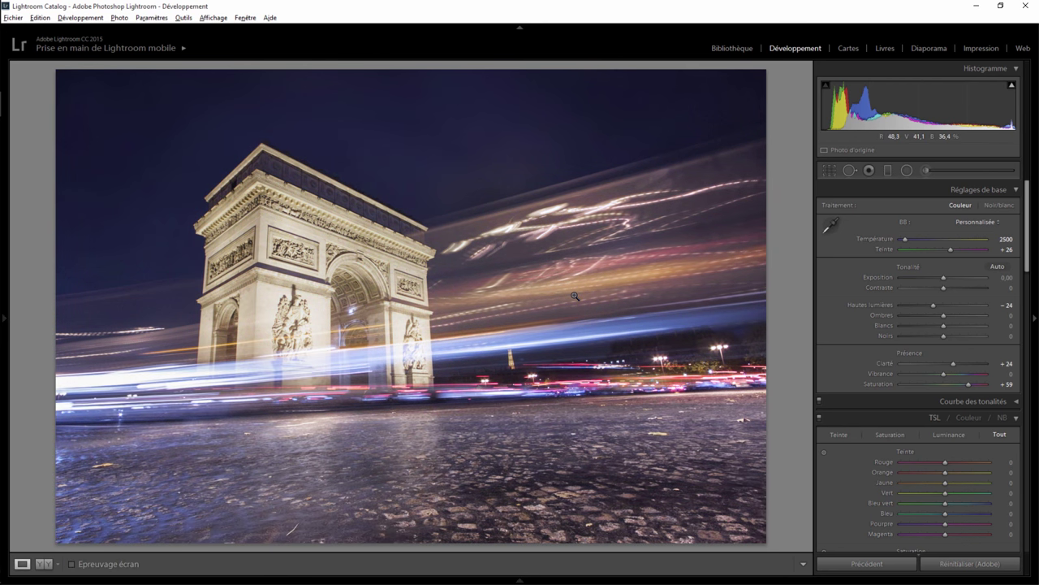